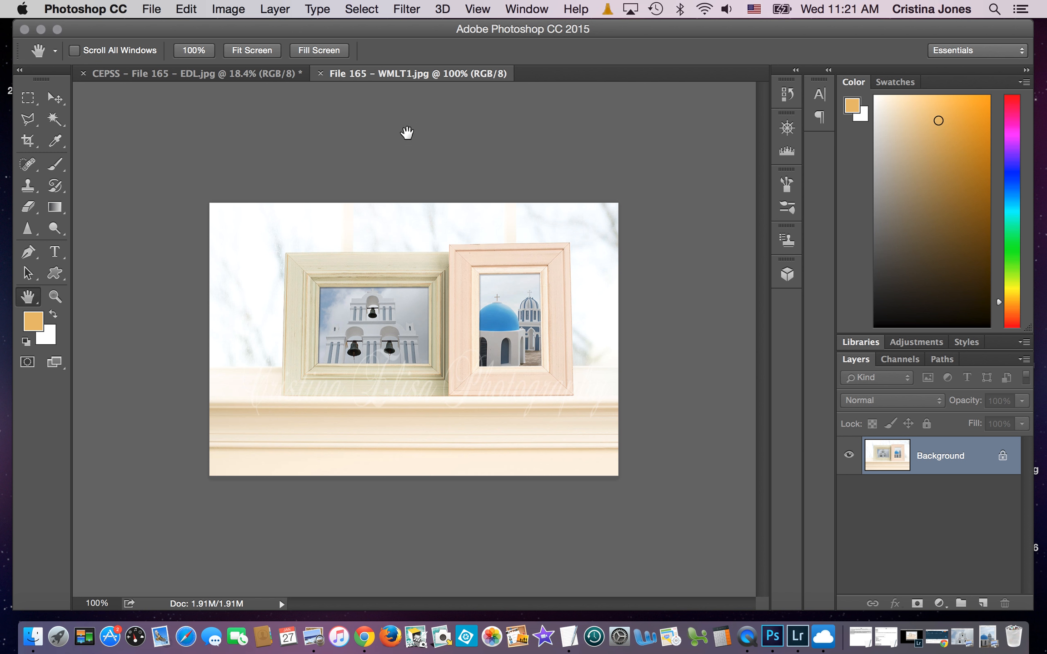
Step: Switch to the "File 165 - EDL.jpg" document and duplicate its Background layer
click(233, 75)
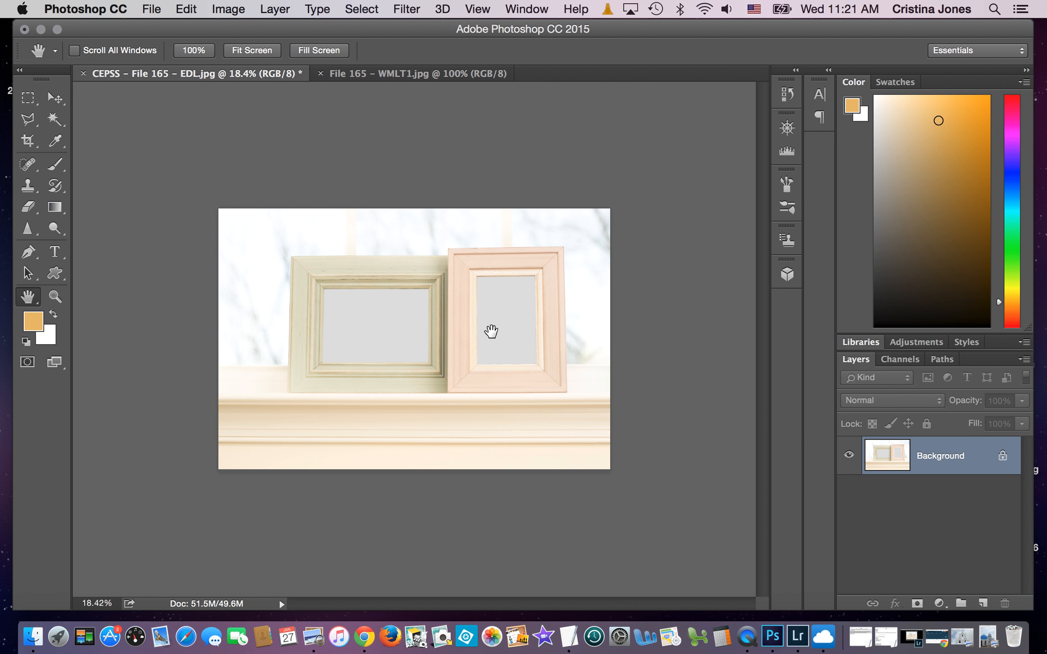
drag(970, 463, 986, 606)
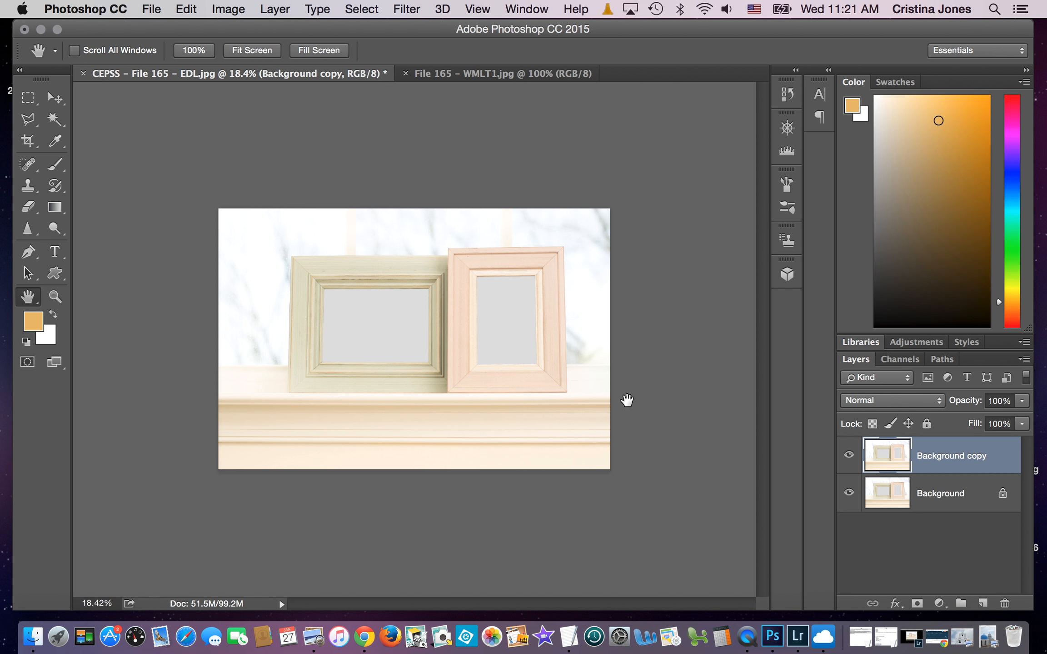
Step: Select the grey opening of the pink frame with the Polygonal Lasso Tool, tracing its four corners
scroll(600, 416, up, 5)
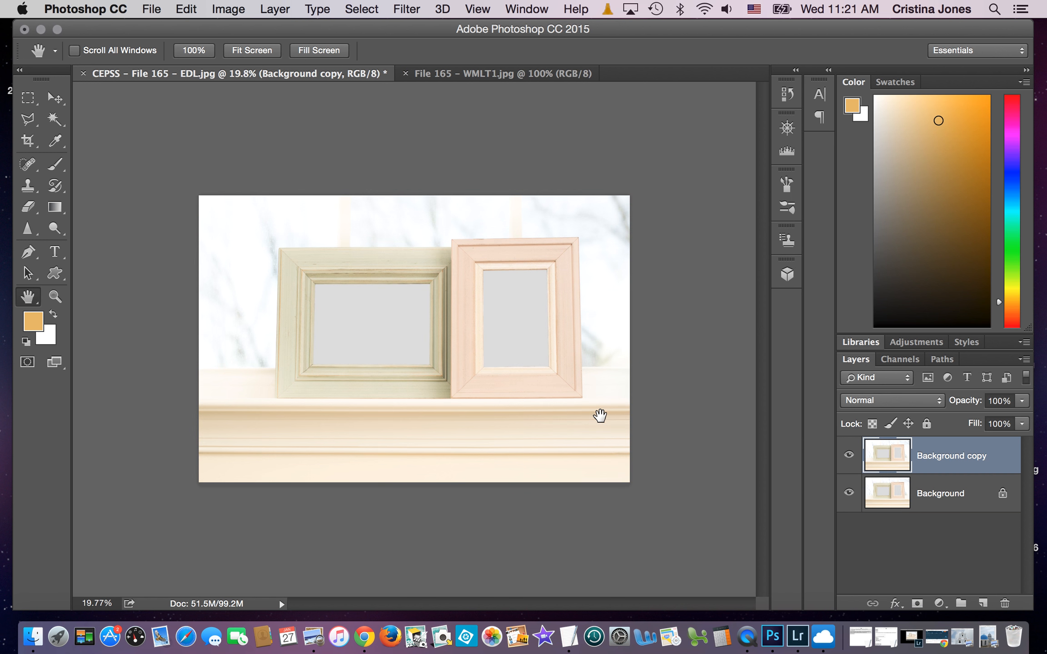
scroll(600, 416, right, 5)
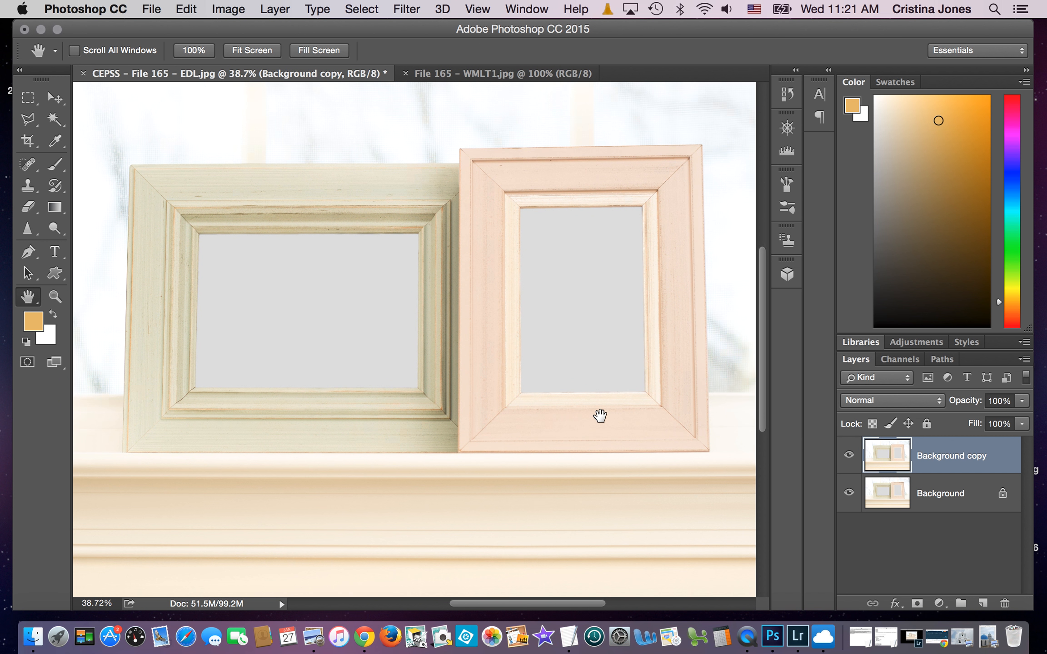
scroll(600, 415, up, 3)
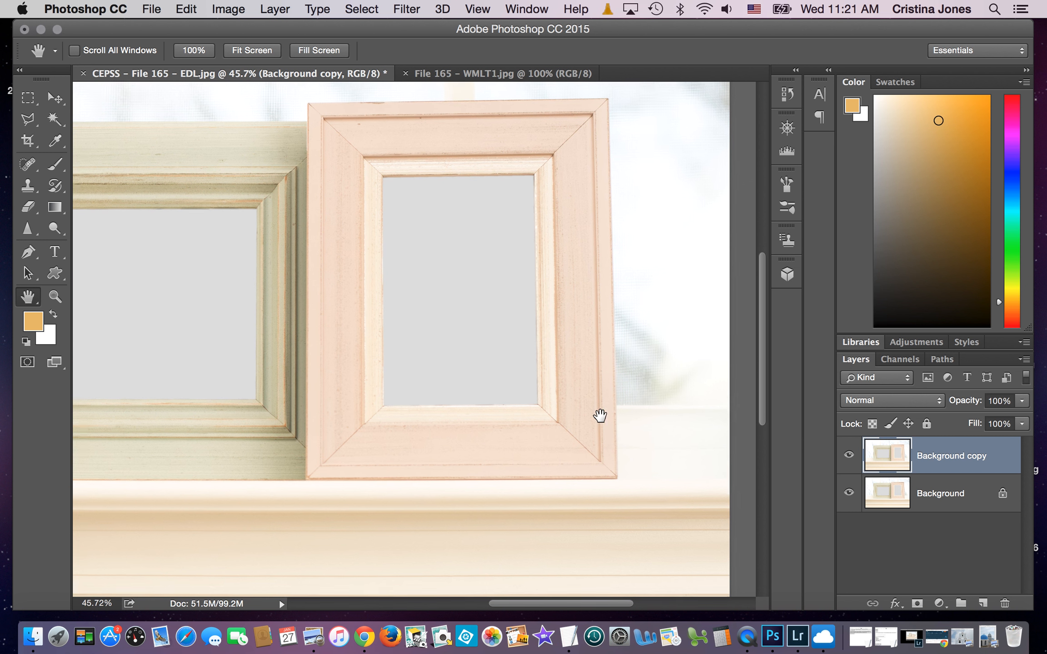
scroll(600, 409, up, 1)
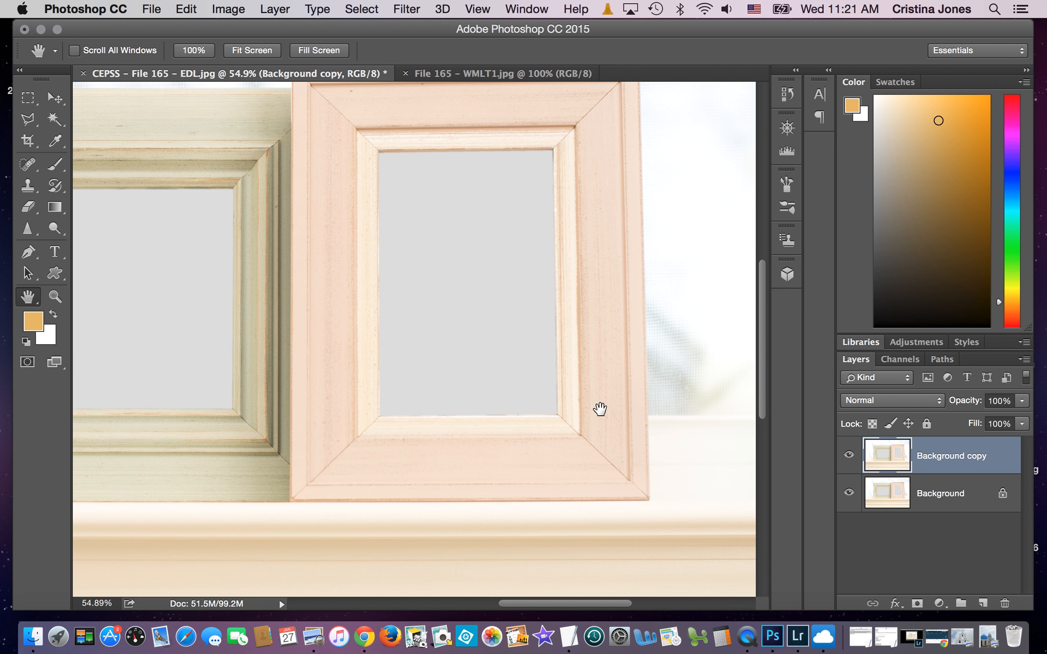
scroll(600, 409, up, 1)
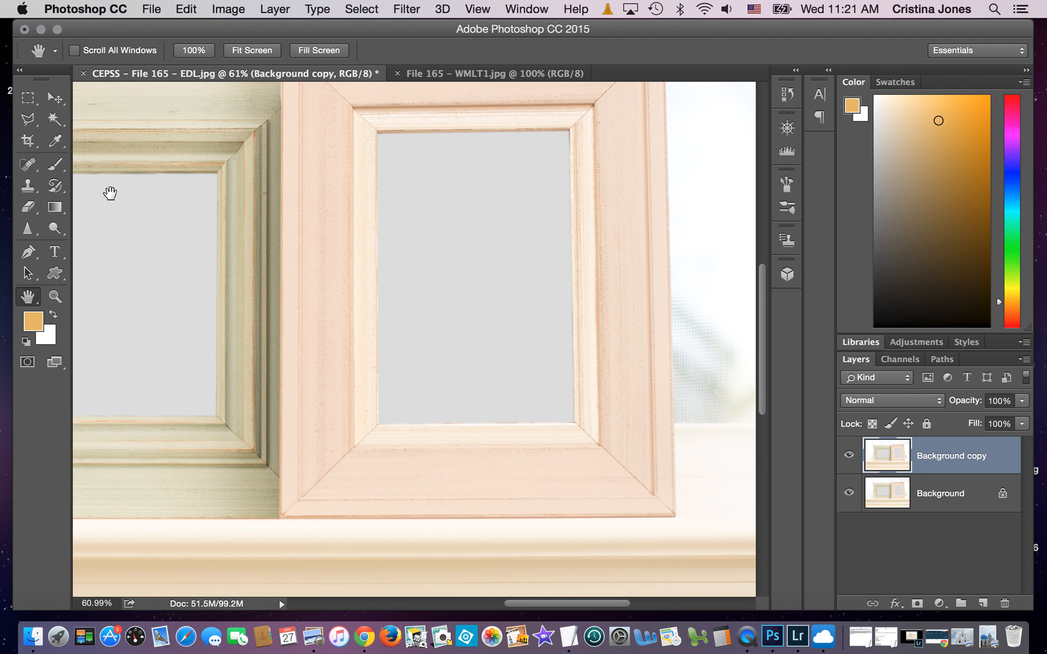
click(36, 122)
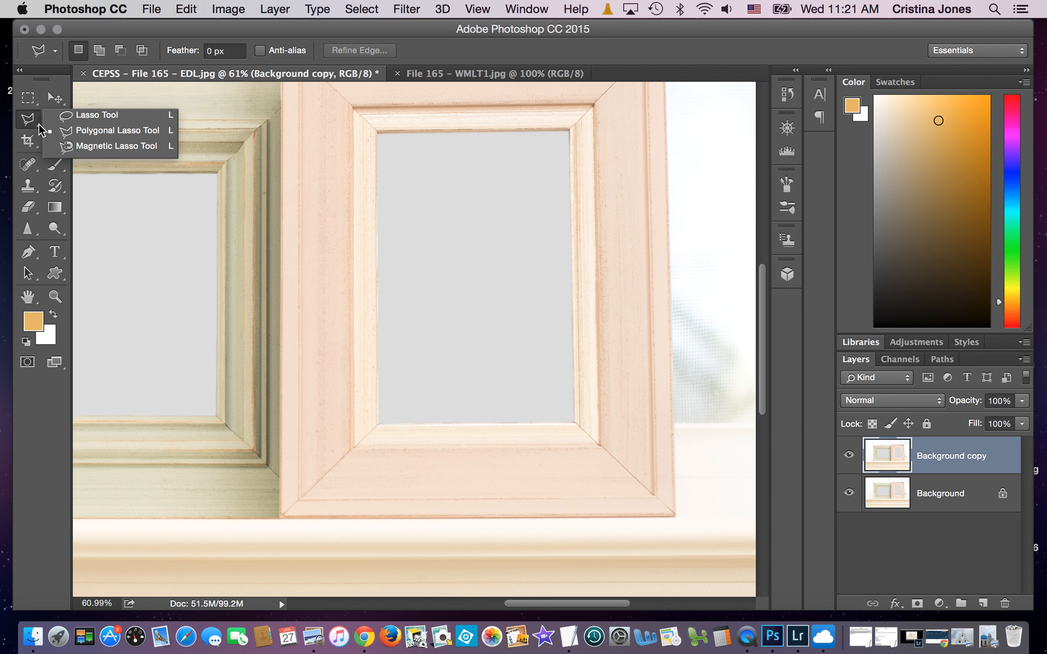
click(119, 130)
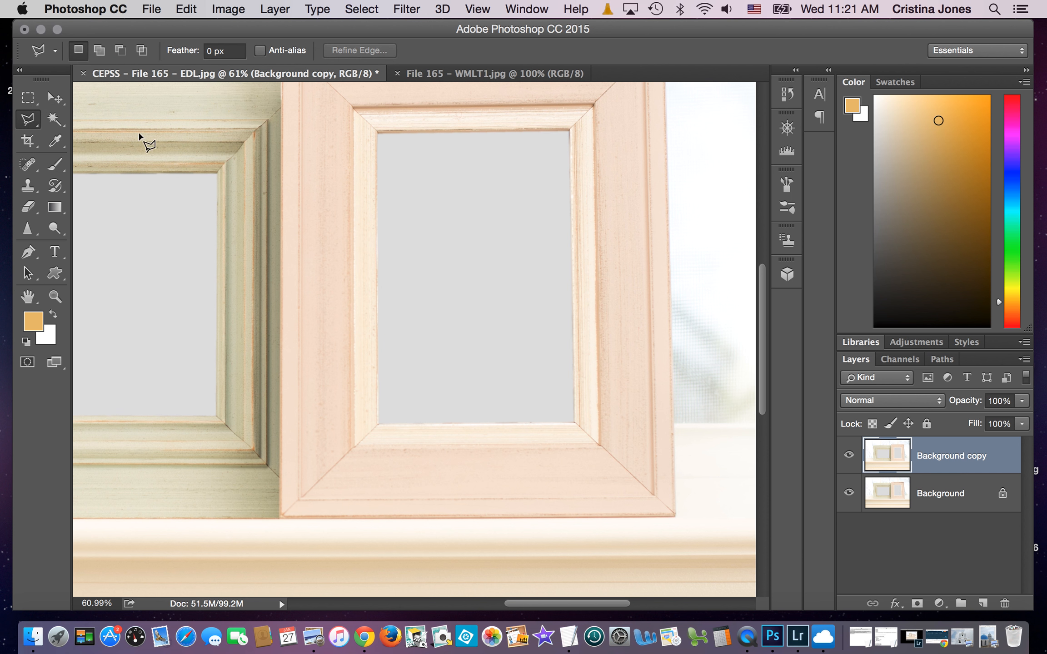
click(378, 133)
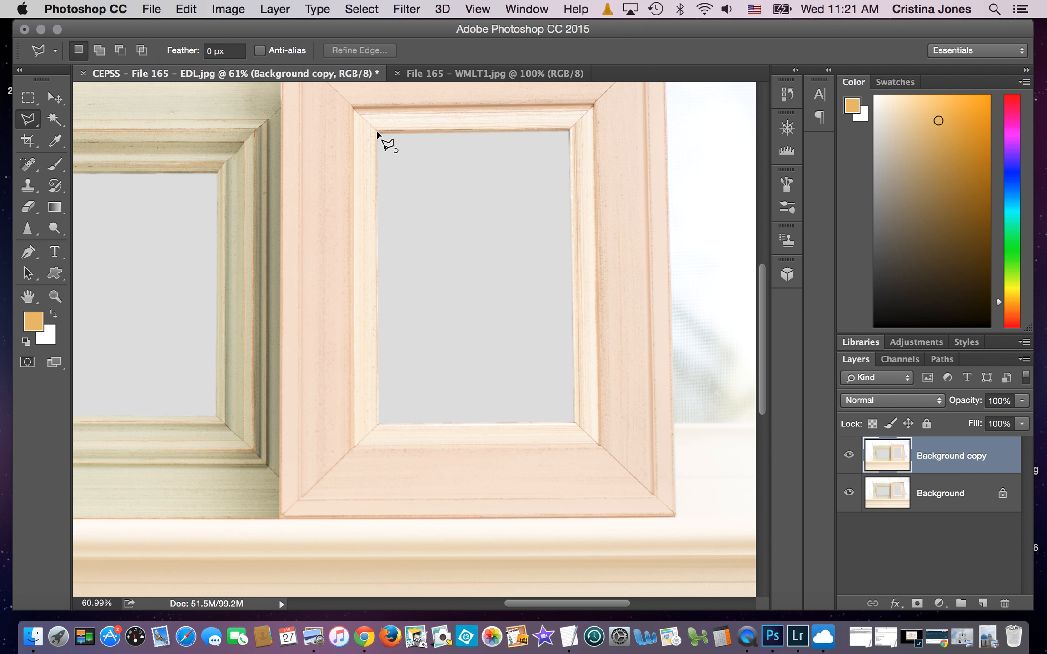
click(570, 131)
click(575, 424)
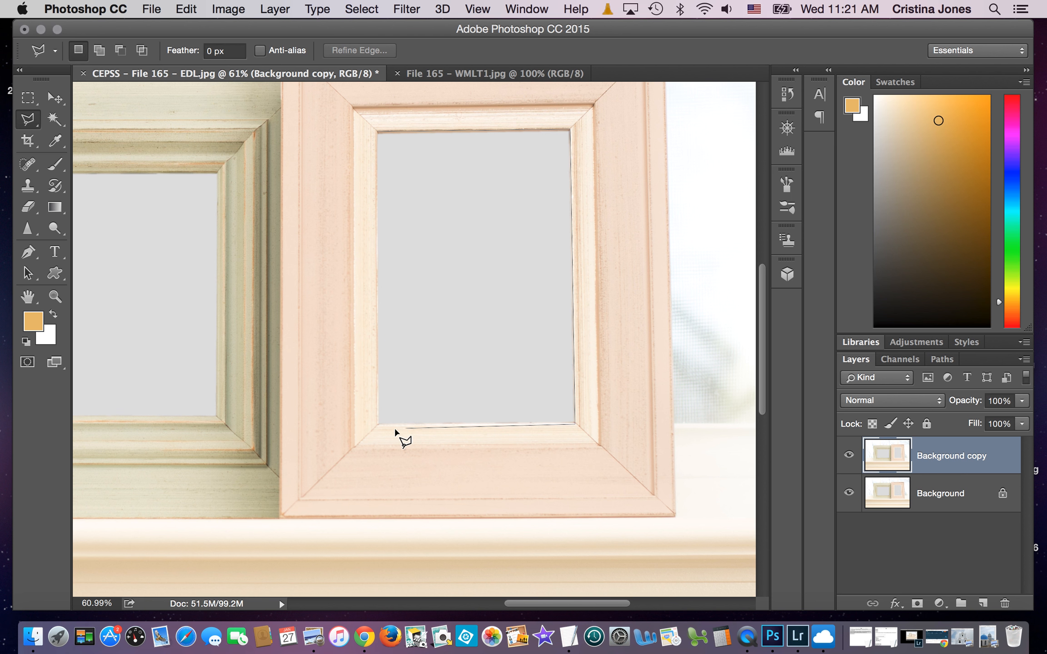
click(379, 426)
click(379, 133)
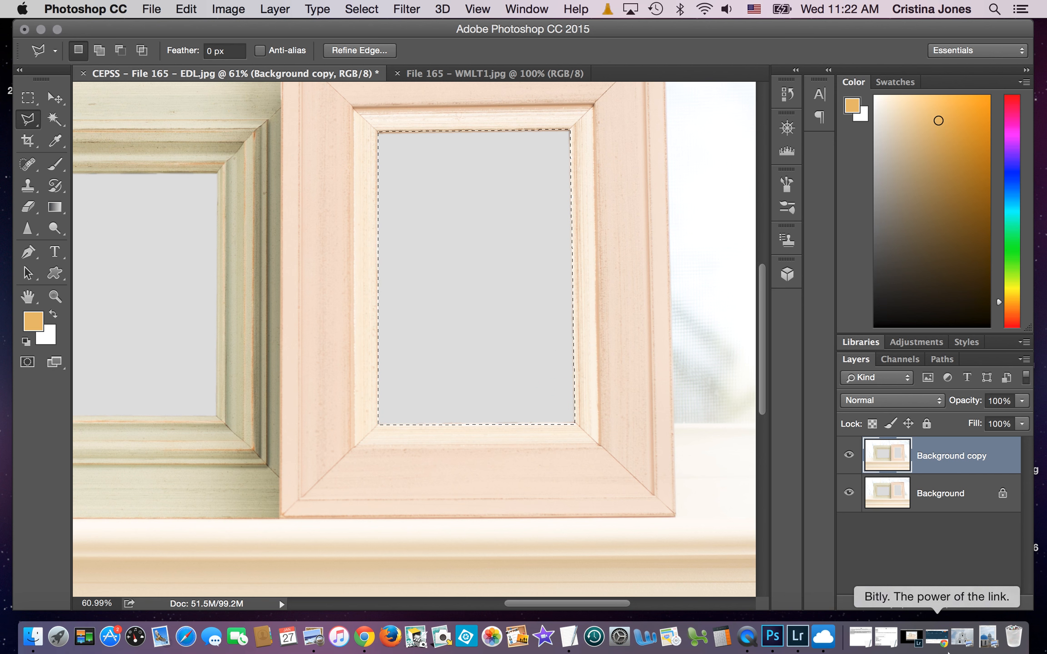
Step: Switch to Preview, select and copy the whole DSC_0451.JPG photo, and return to Photoshop
click(991, 637)
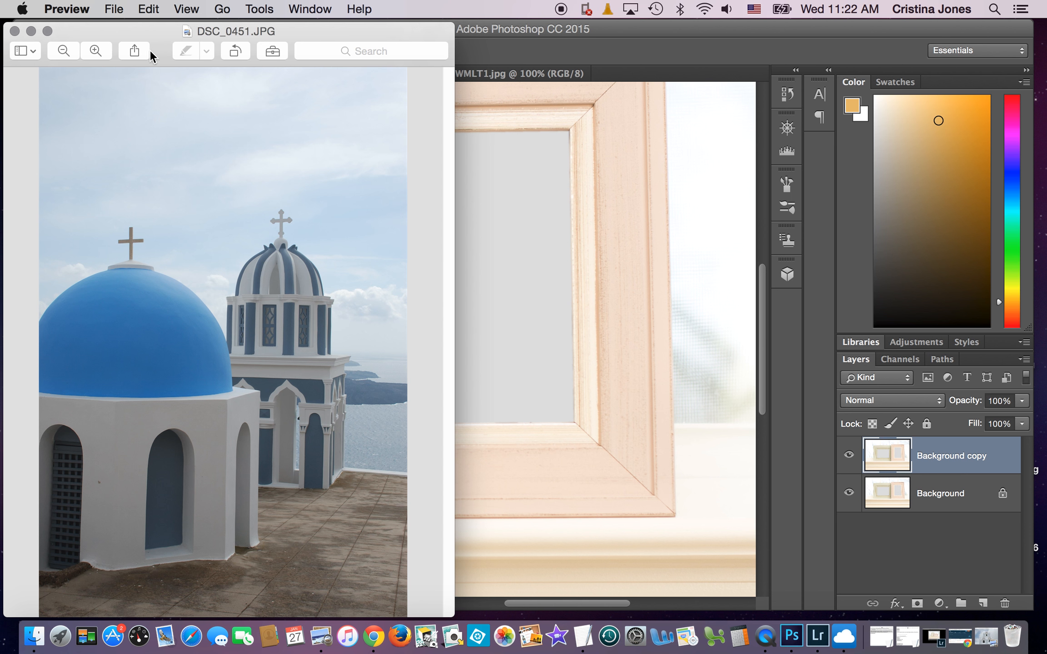
key(super+a)
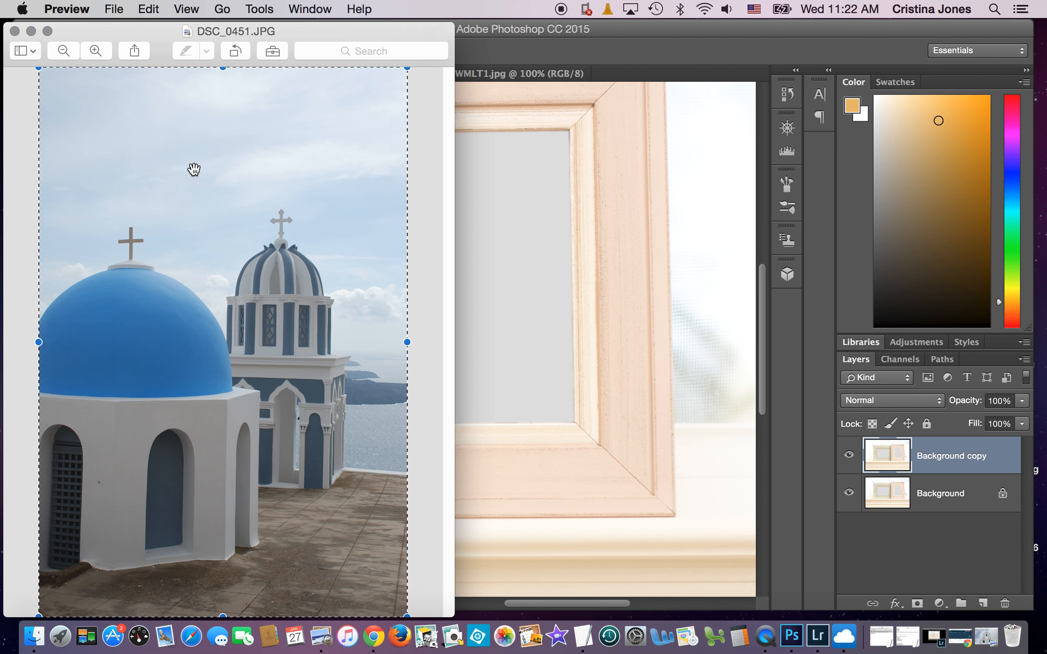
click(725, 46)
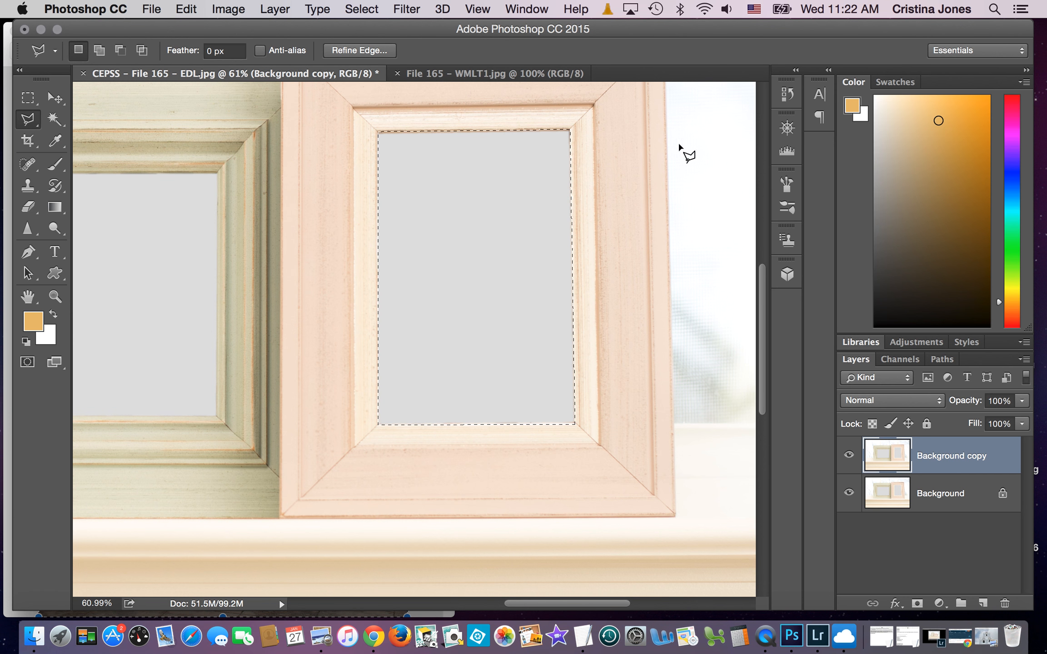
Step: Paste the copied photo inside the pink frame's selection using Paste Into
click(195, 11)
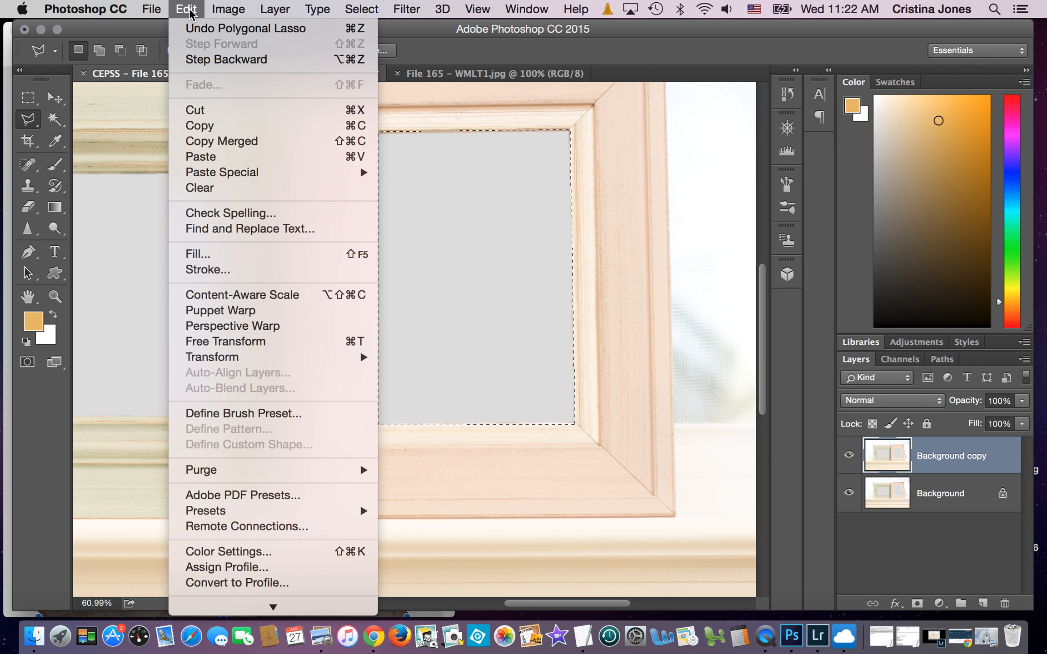
mouse_move(210, 9)
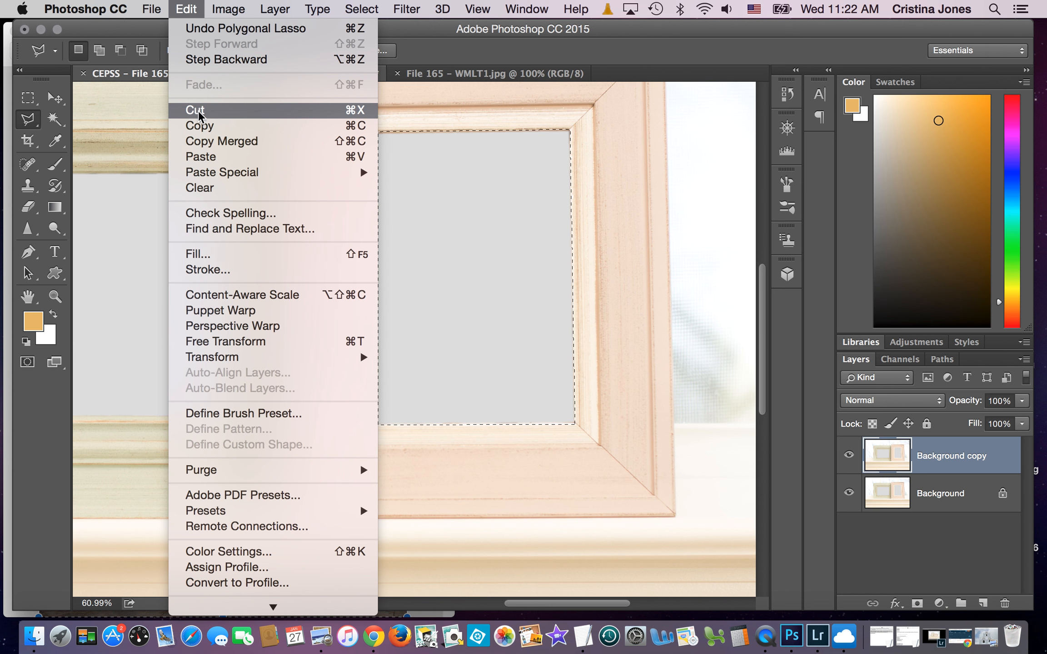
mouse_move(223, 169)
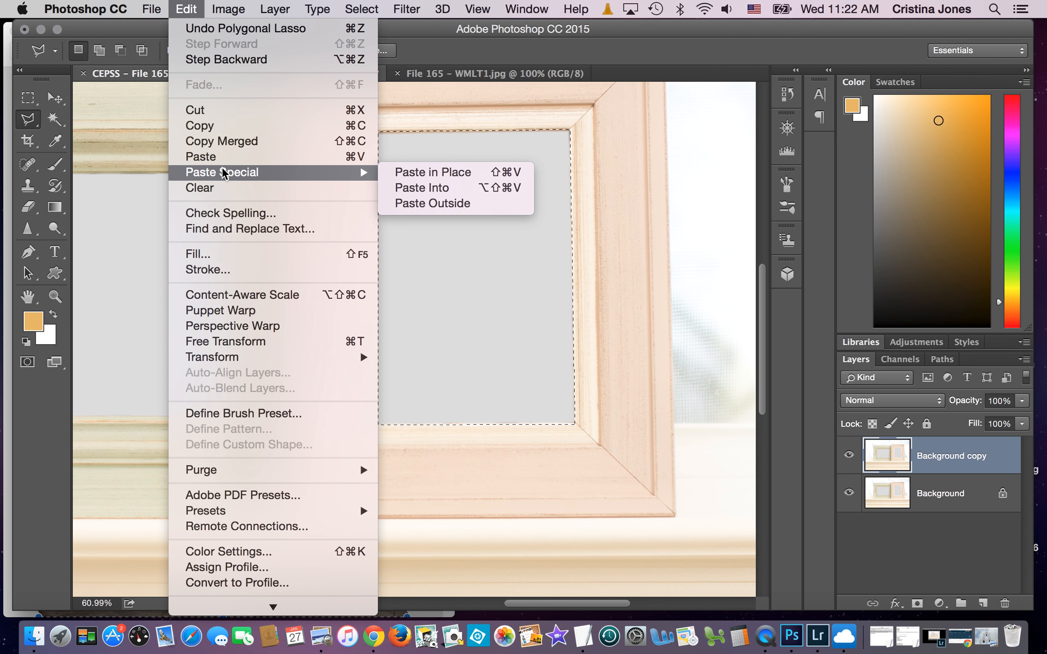
click(423, 188)
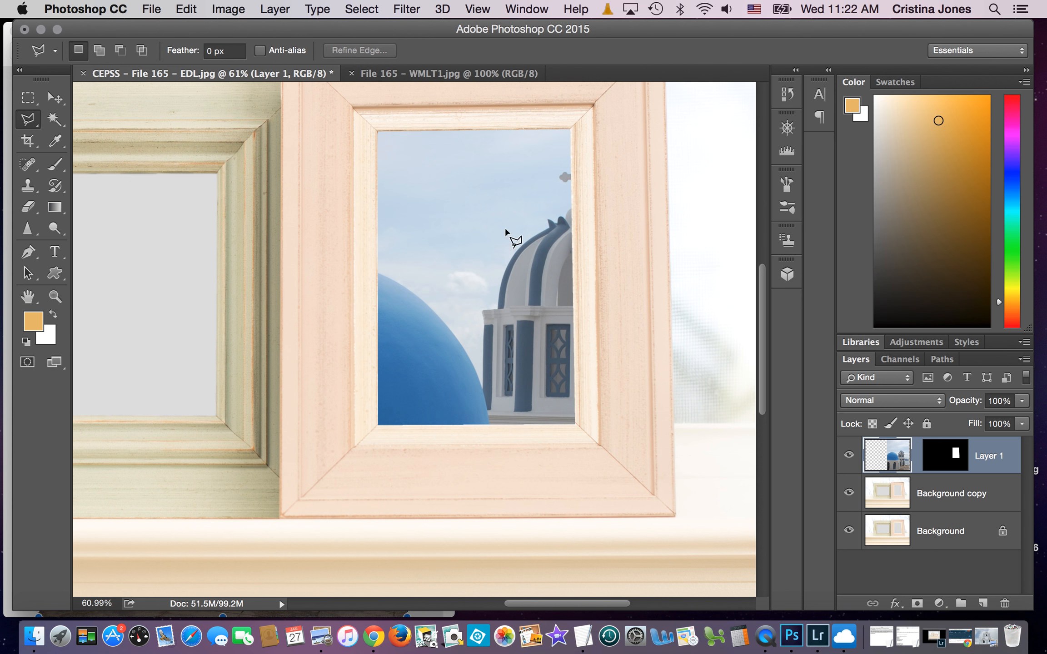
Step: Free-transform the pasted photo, scaling it proportionally to about 39.11% and positioning both church domes within the pink frame's opening
scroll(515, 239, down, 3)
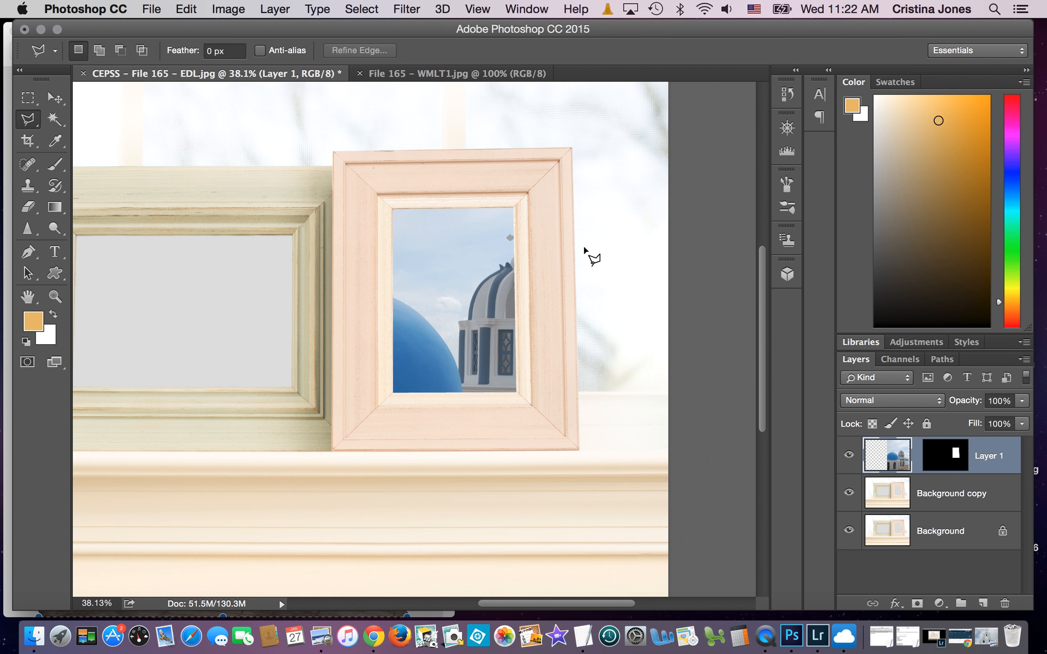
scroll(590, 245, down, 2)
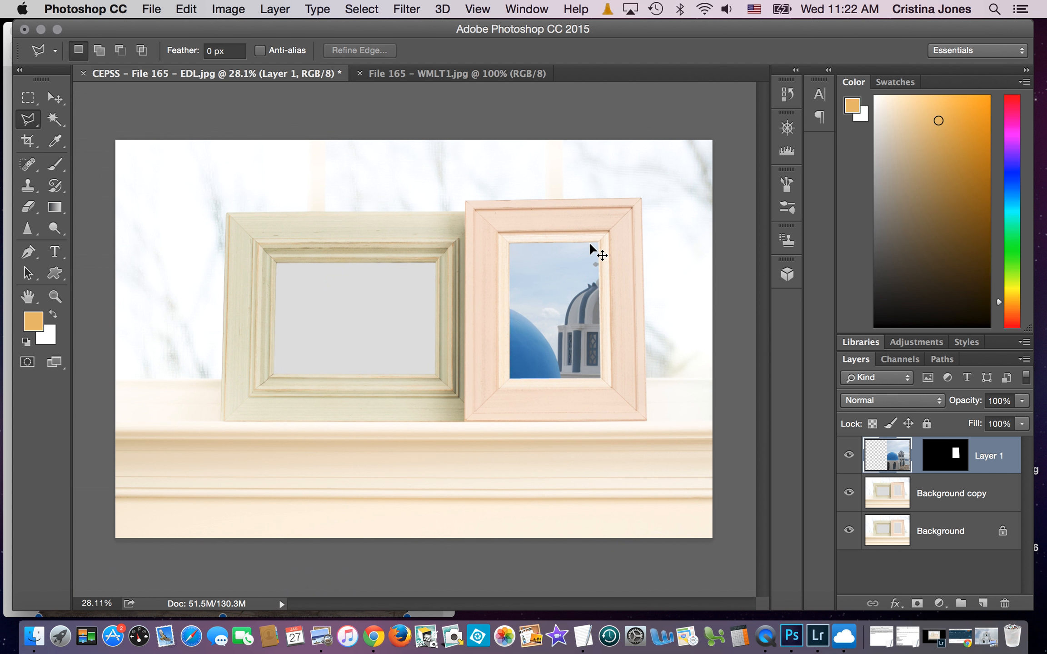
key(super+t)
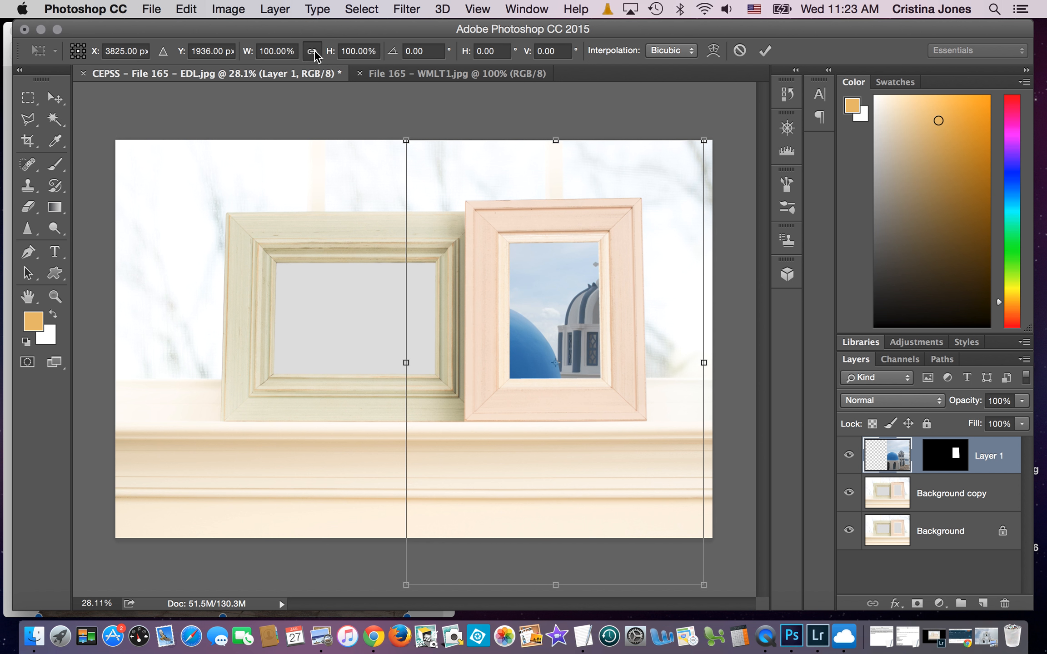
drag(414, 147, 580, 365)
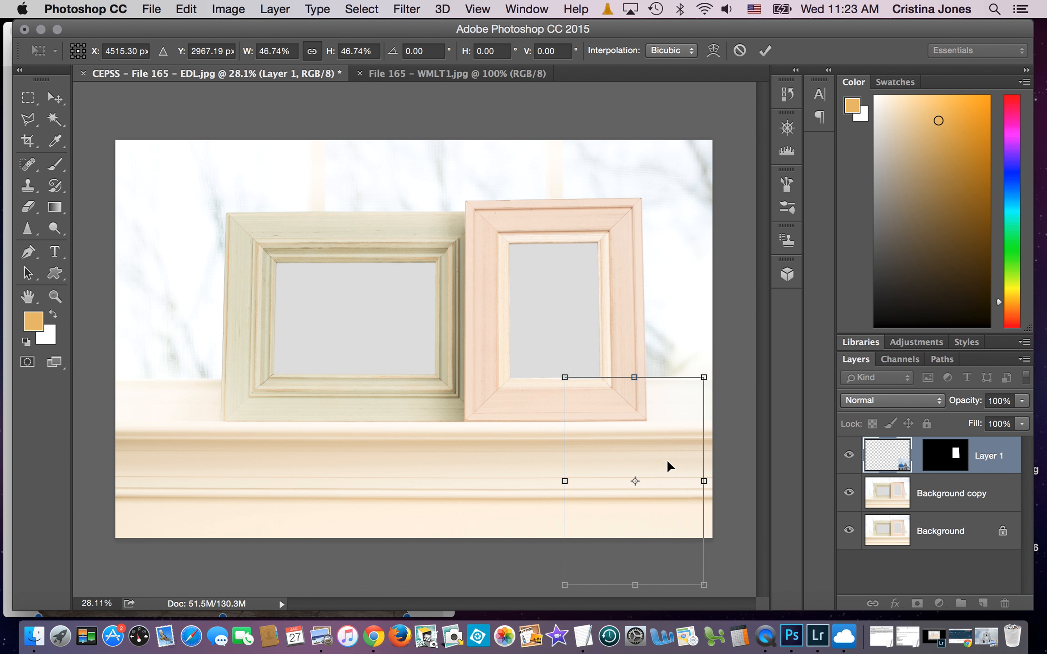
drag(660, 447, 583, 271)
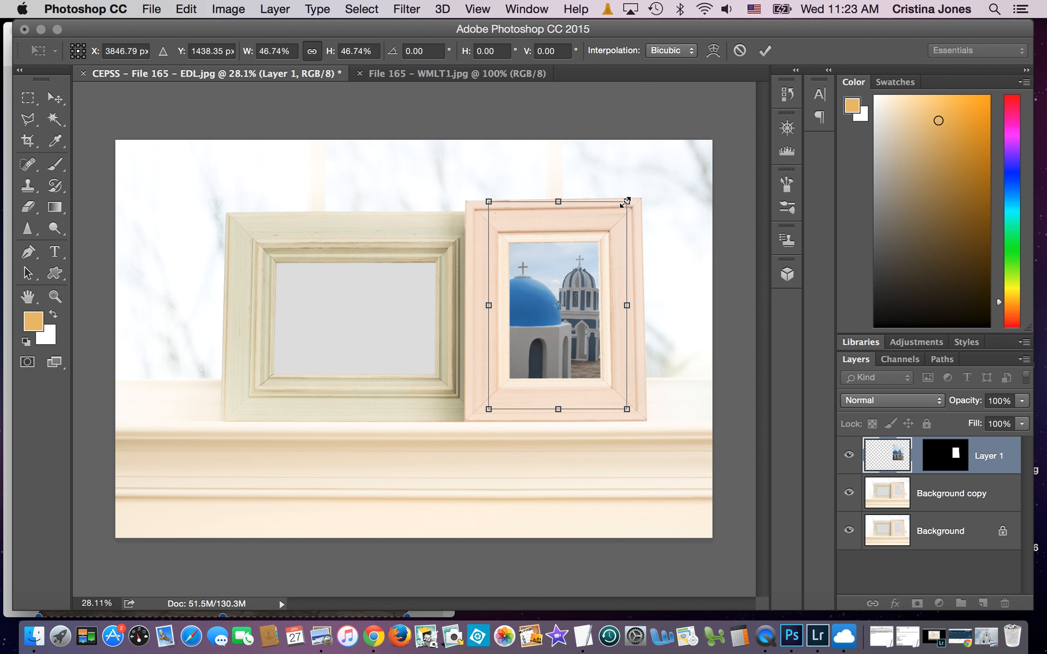
drag(626, 201, 602, 237)
drag(577, 289, 587, 277)
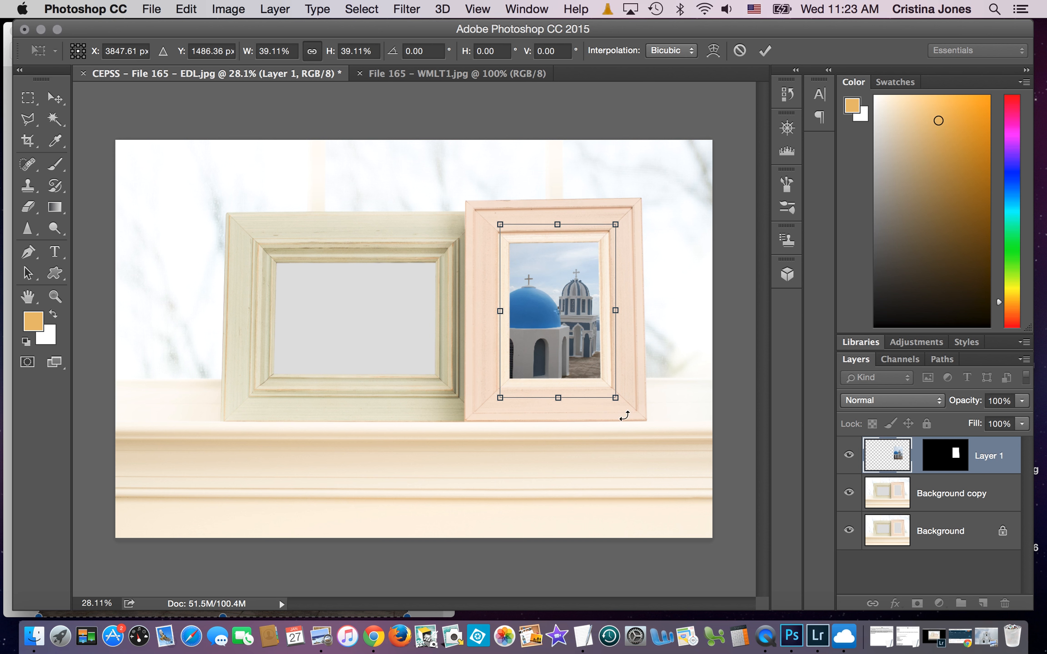
key(l)
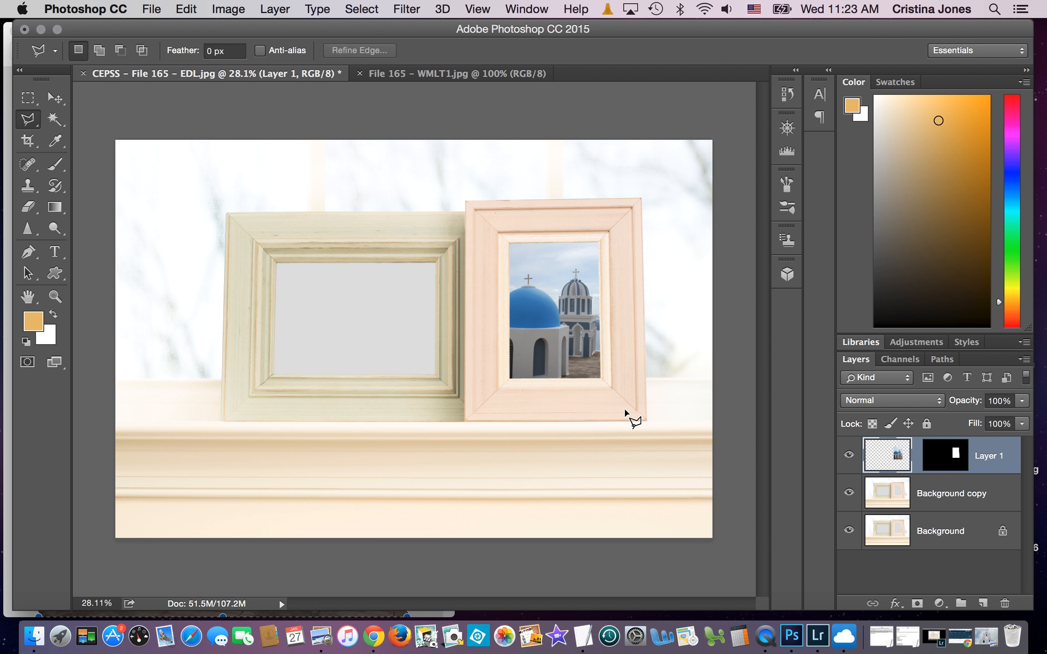
Step: Open Layer 1's blending options, enable the first Inner Shadow effect and display its settings
scroll(625, 413, up, 3)
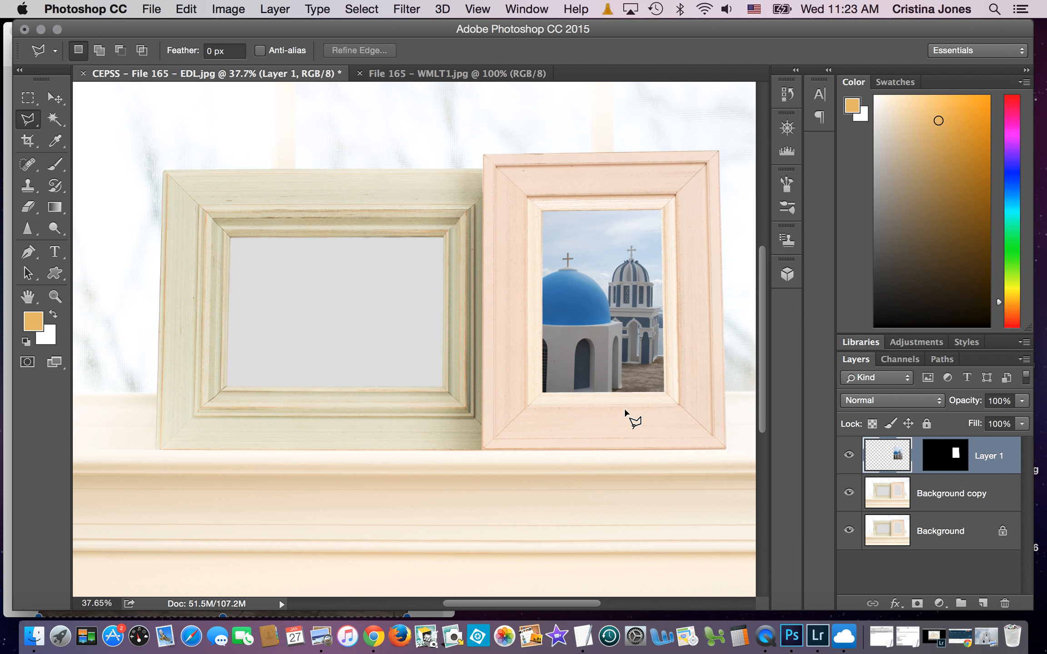
right_click(891, 450)
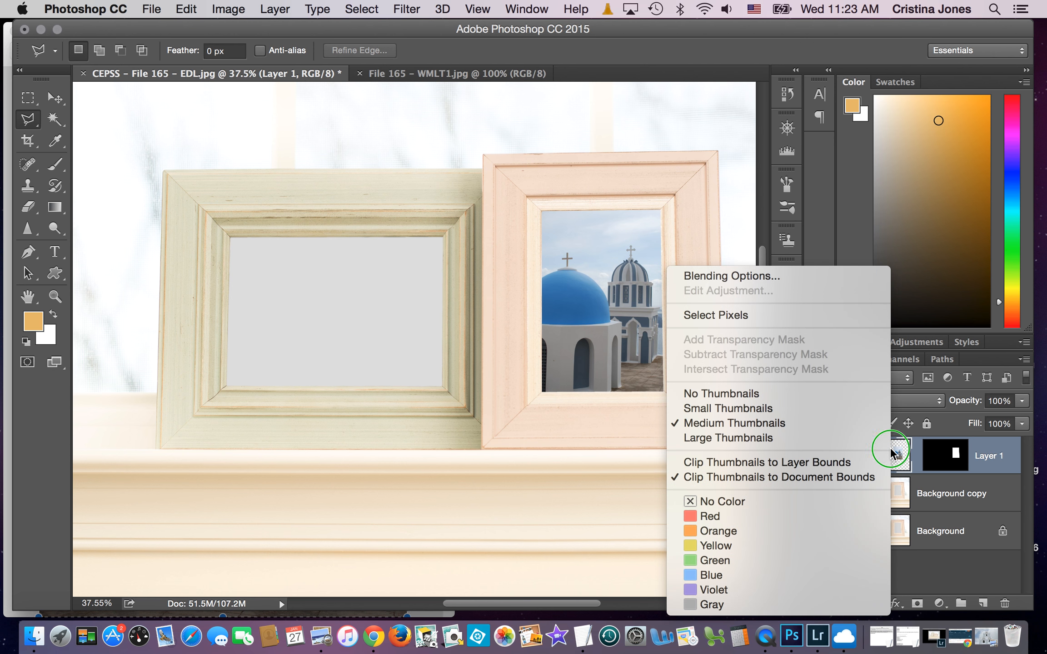
click(769, 277)
drag(684, 116, 755, 446)
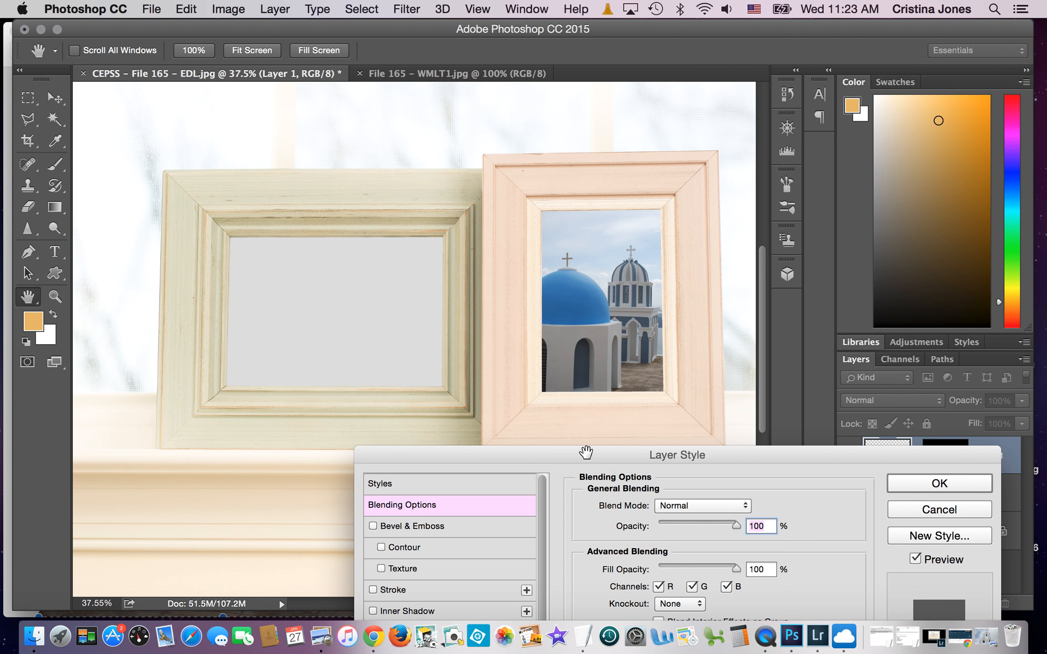
drag(558, 460, 827, 154)
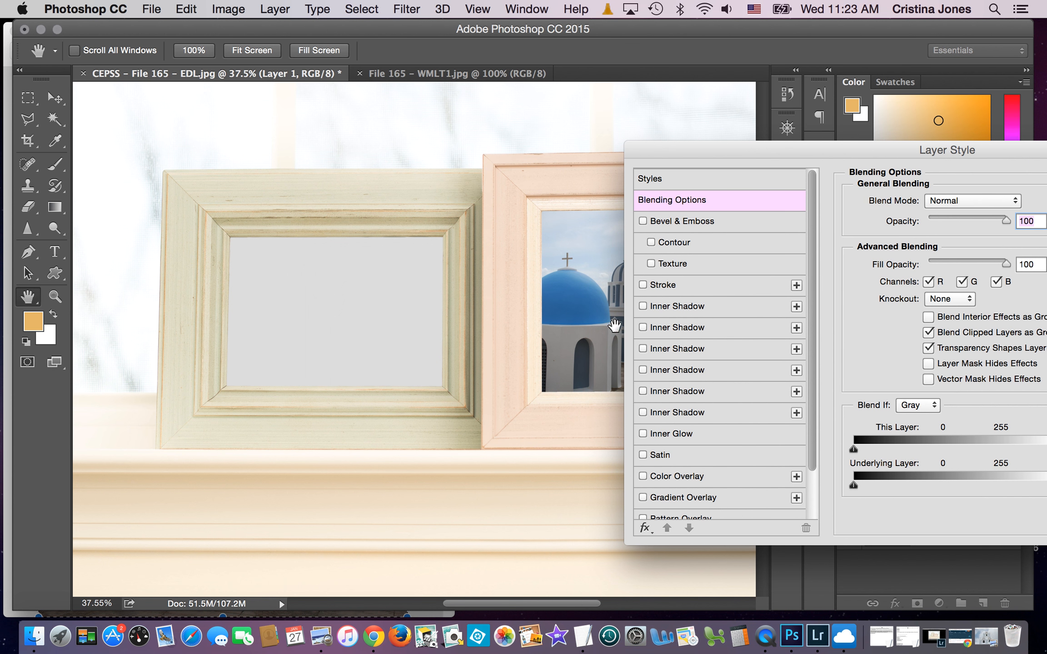
click(643, 306)
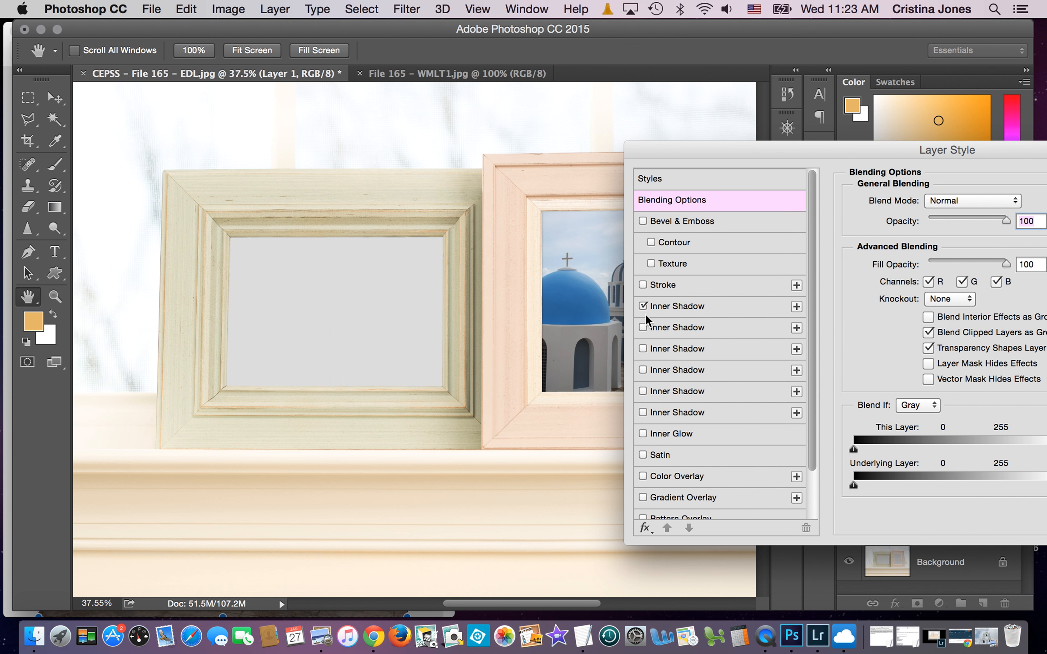
click(697, 307)
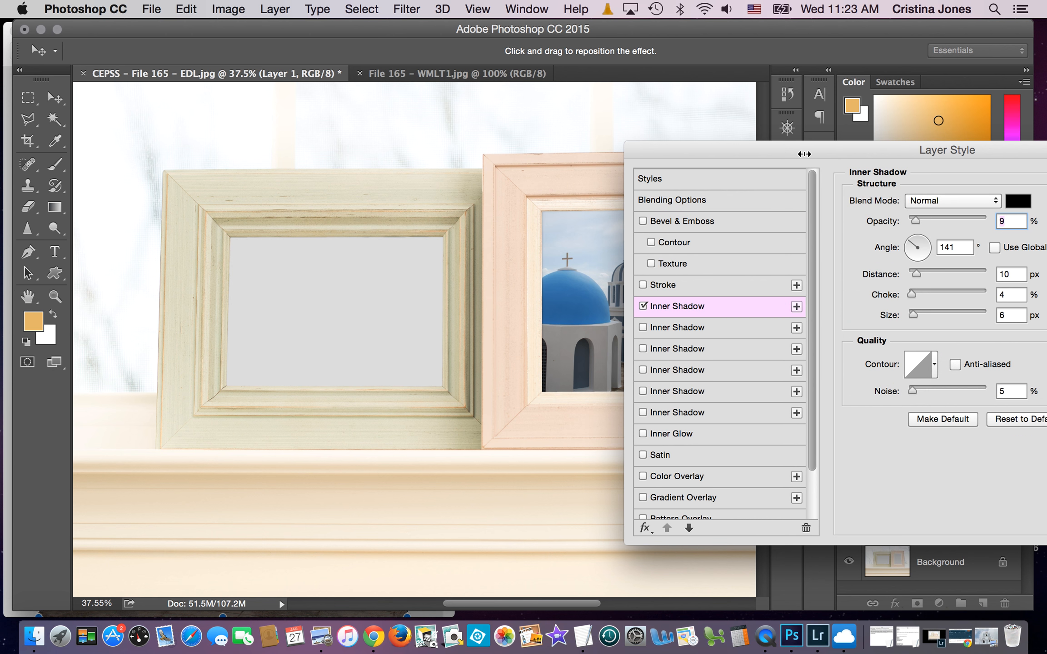
Step: Set the first inner shadow's opacity to 50%, keeping the pink frame's photo in view
drag(805, 154, 444, 314)
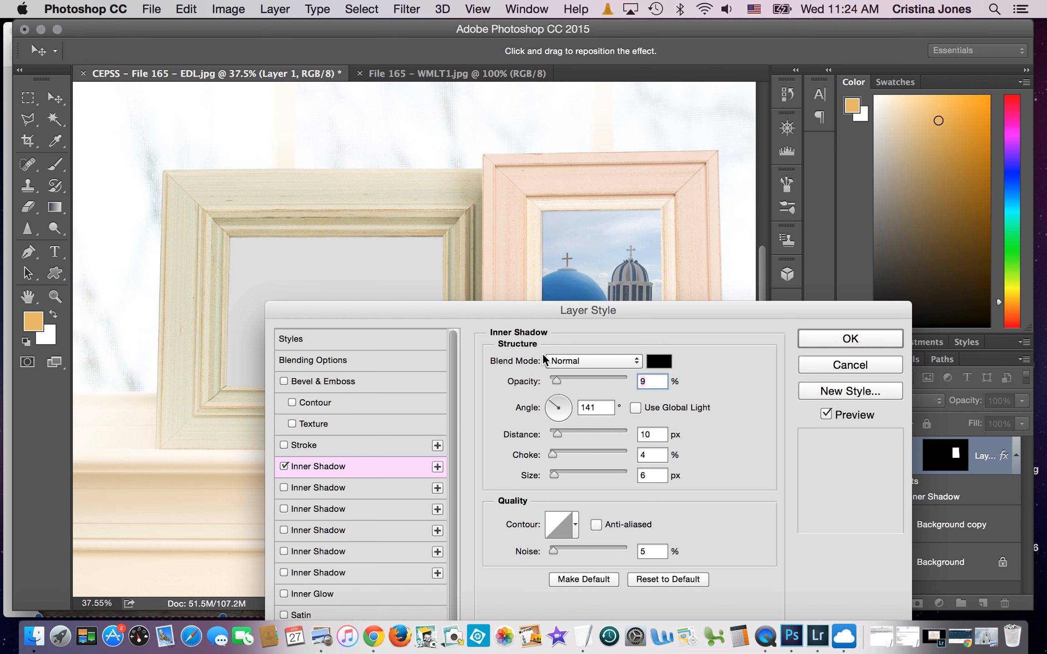
drag(537, 313, 528, 461)
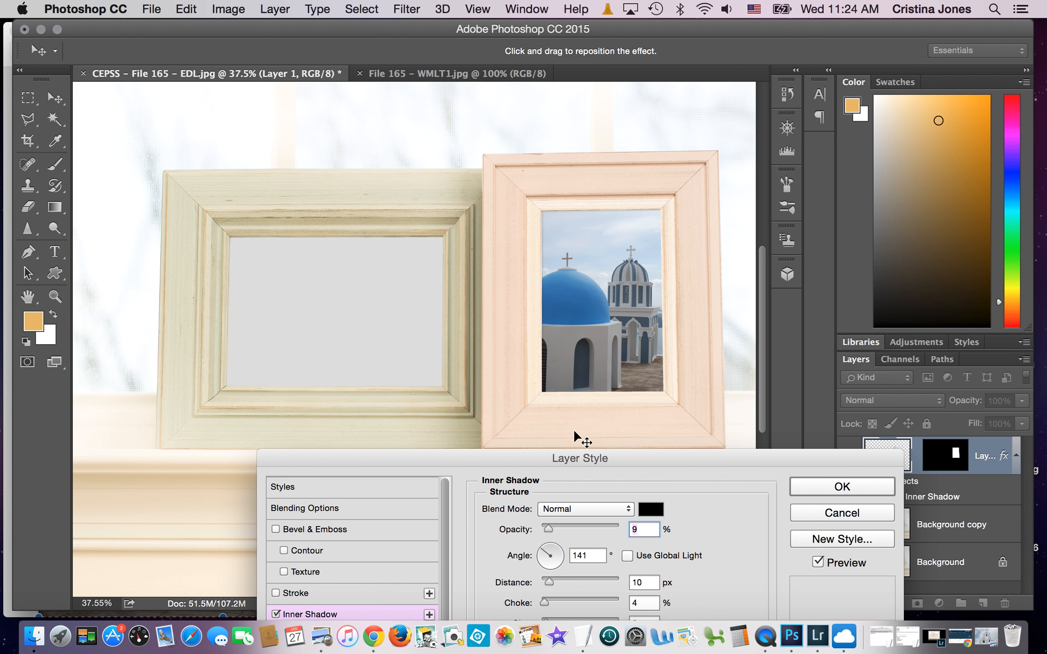
drag(580, 460, 586, 335)
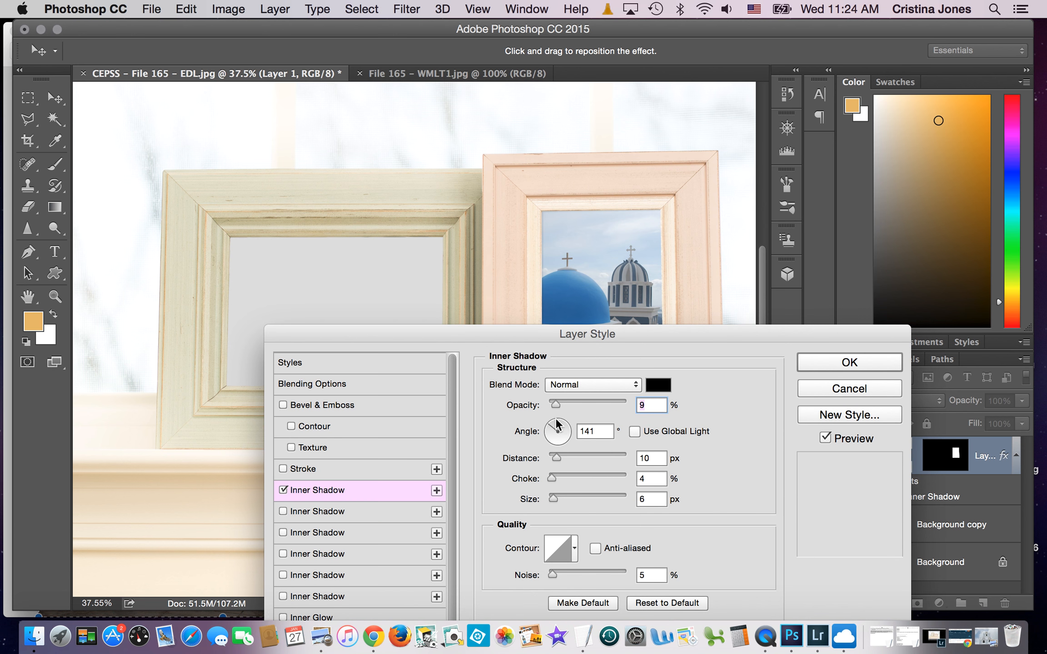
drag(555, 403, 587, 406)
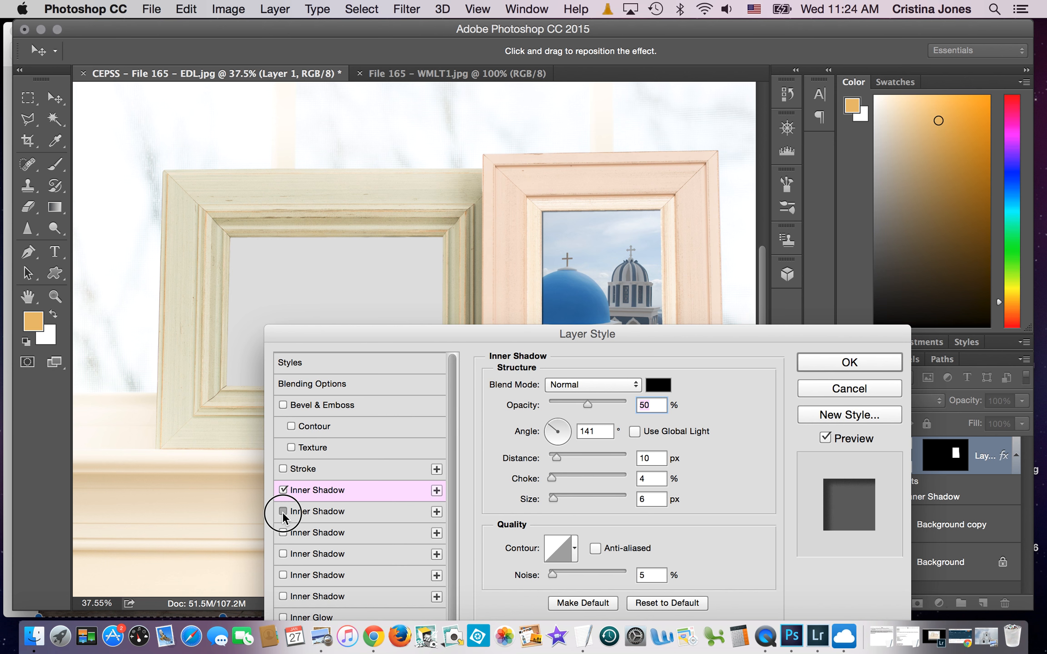
Step: Enable the second Inner Shadow effect on Layer 1 and set its opacity to 53%
click(298, 510)
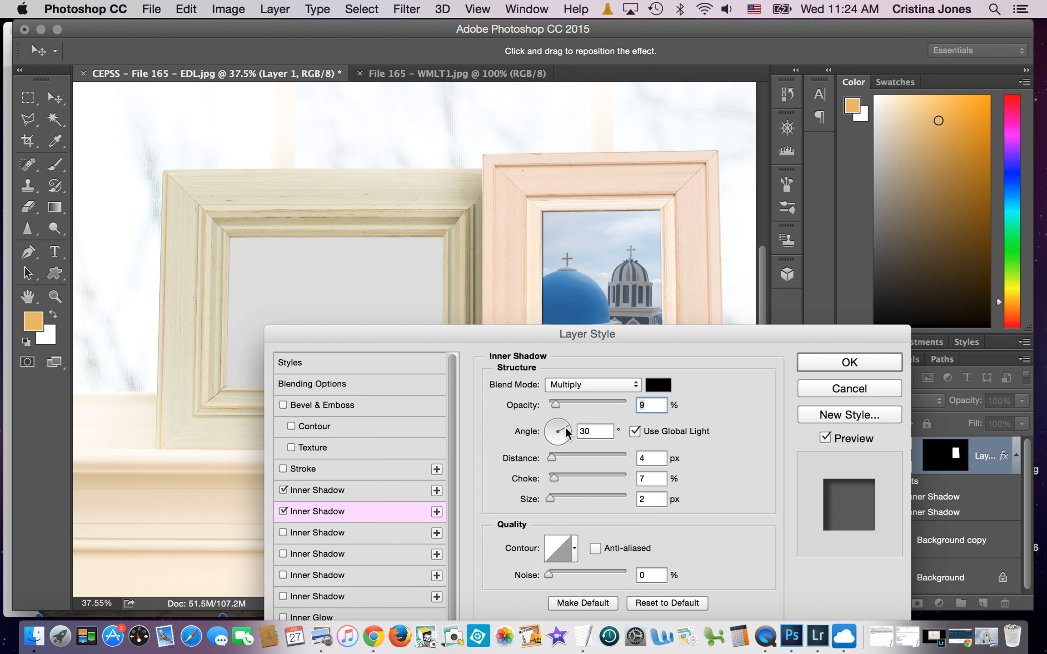
click(611, 332)
drag(610, 334, 547, 370)
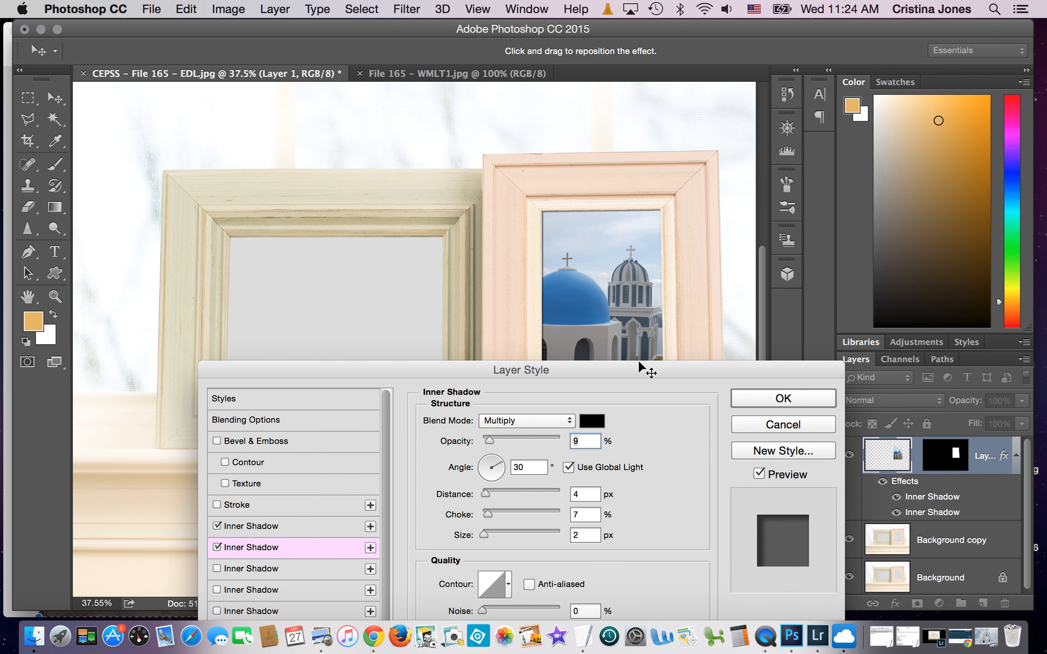
drag(638, 362, 639, 414)
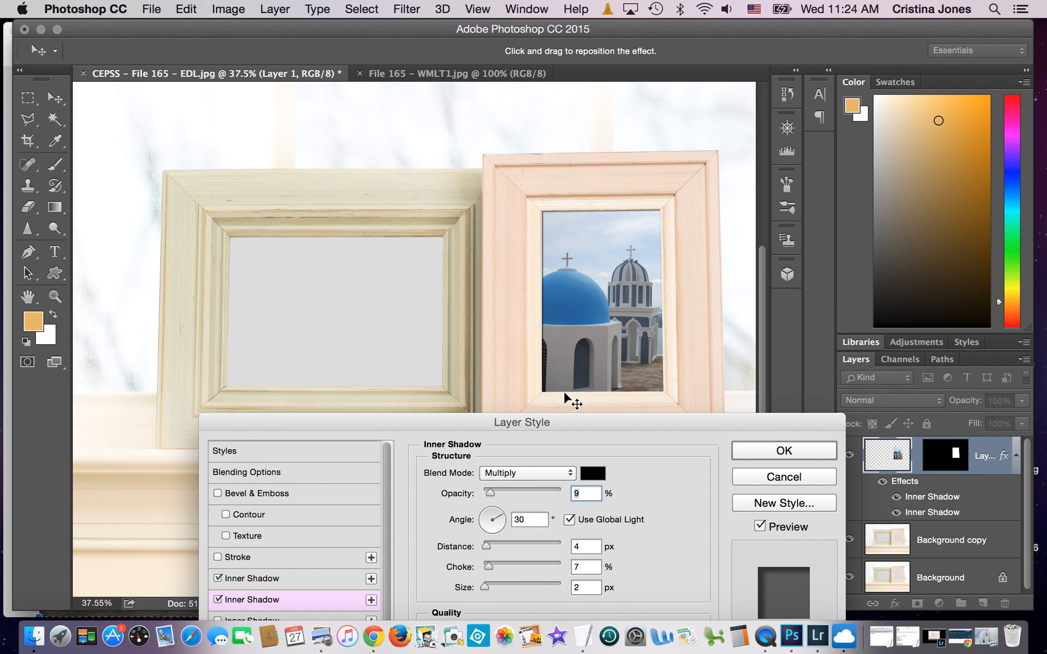
drag(574, 418, 581, 260)
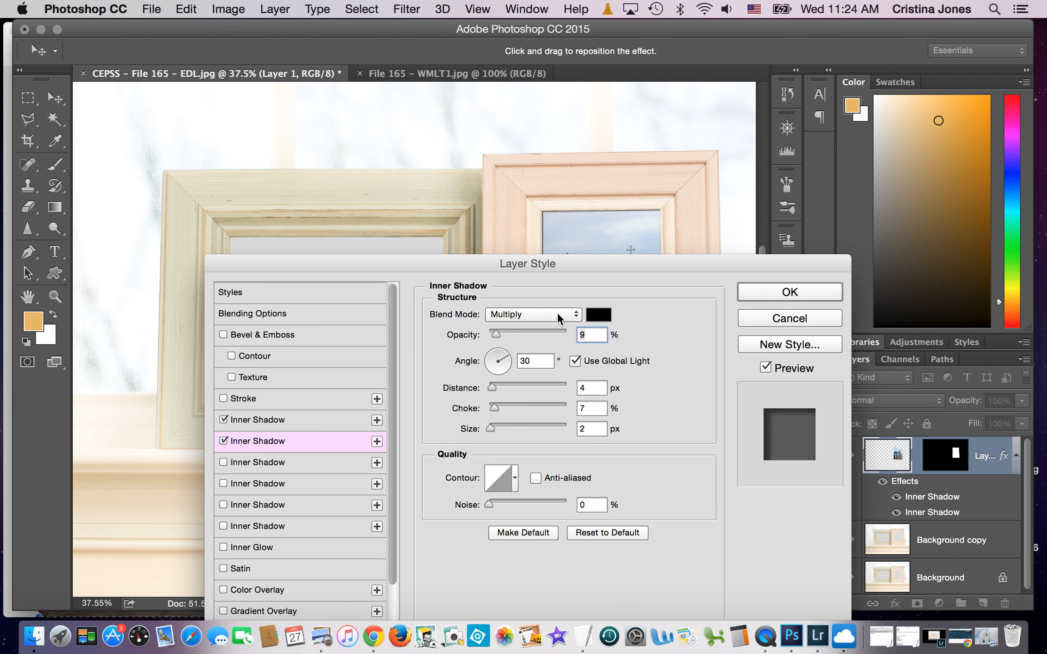
drag(496, 334, 527, 345)
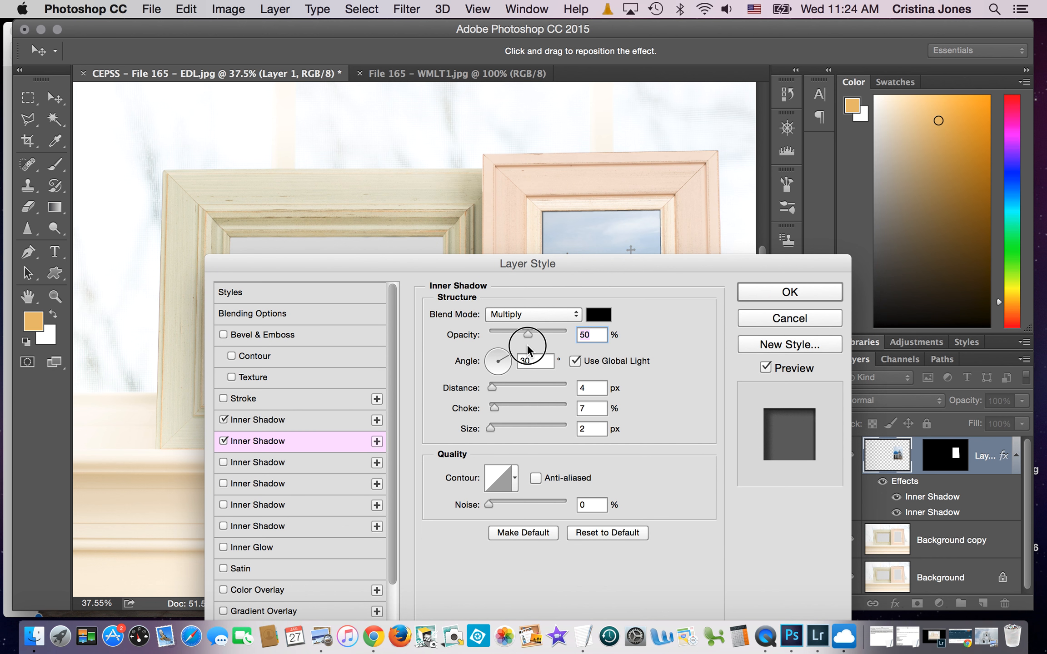
drag(546, 269, 529, 430)
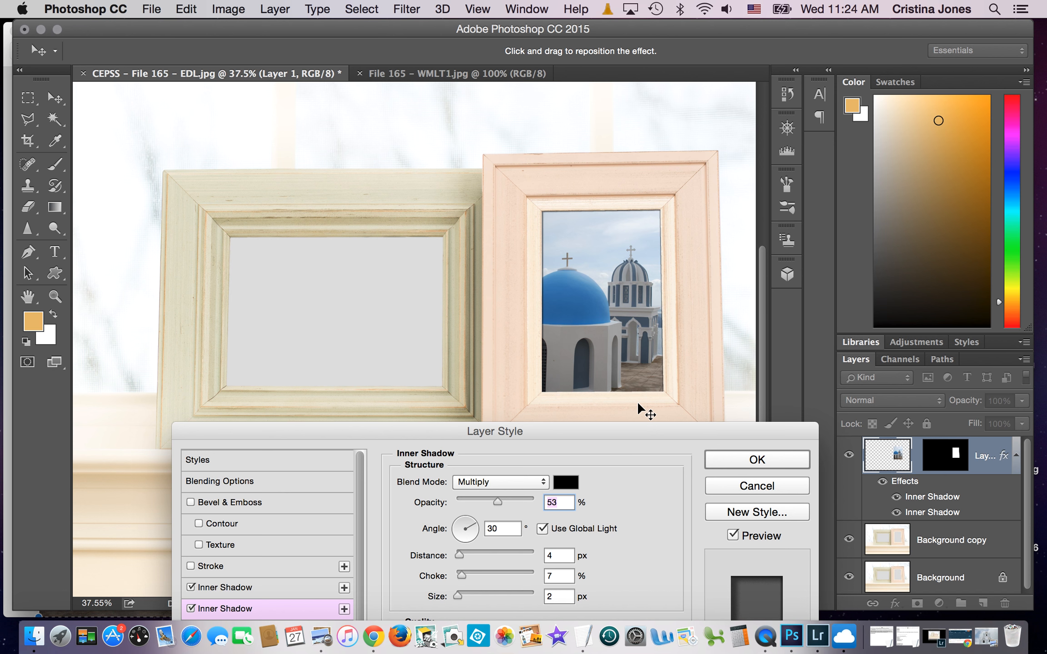
drag(598, 432, 601, 328)
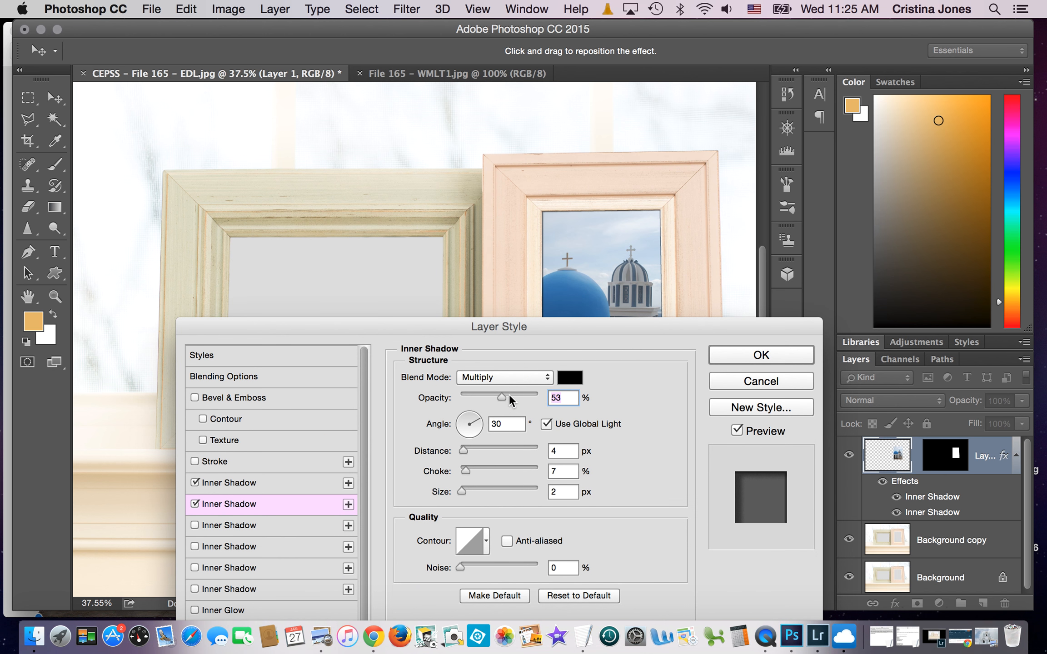
Step: Lower the second inner shadow's opacity, and set the first inner shadow's opacity to 19%
drag(500, 399, 473, 407)
click(266, 483)
drag(497, 396, 475, 407)
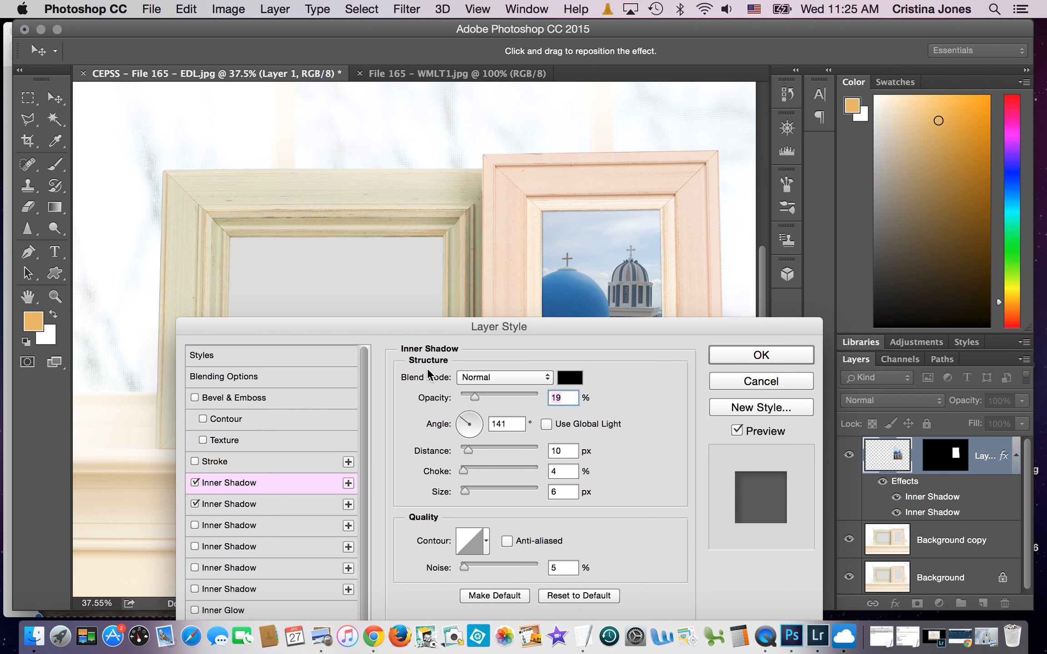
Step: Enable the Gradient Overlay effect on Layer 1 and display its settings with the photo in view
drag(455, 329, 489, 254)
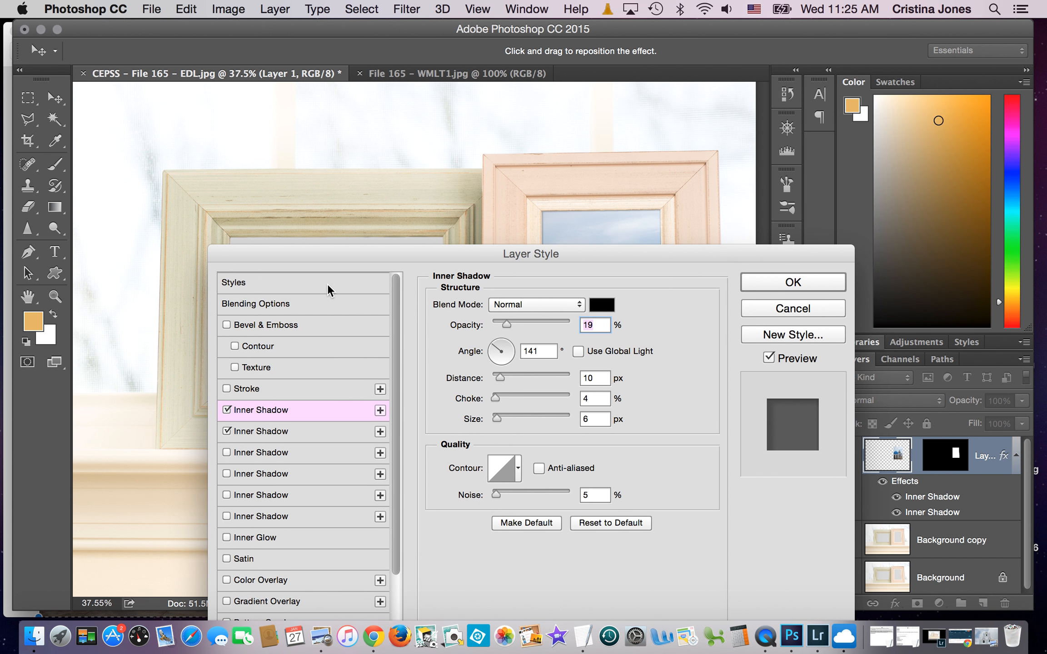
drag(327, 254, 323, 205)
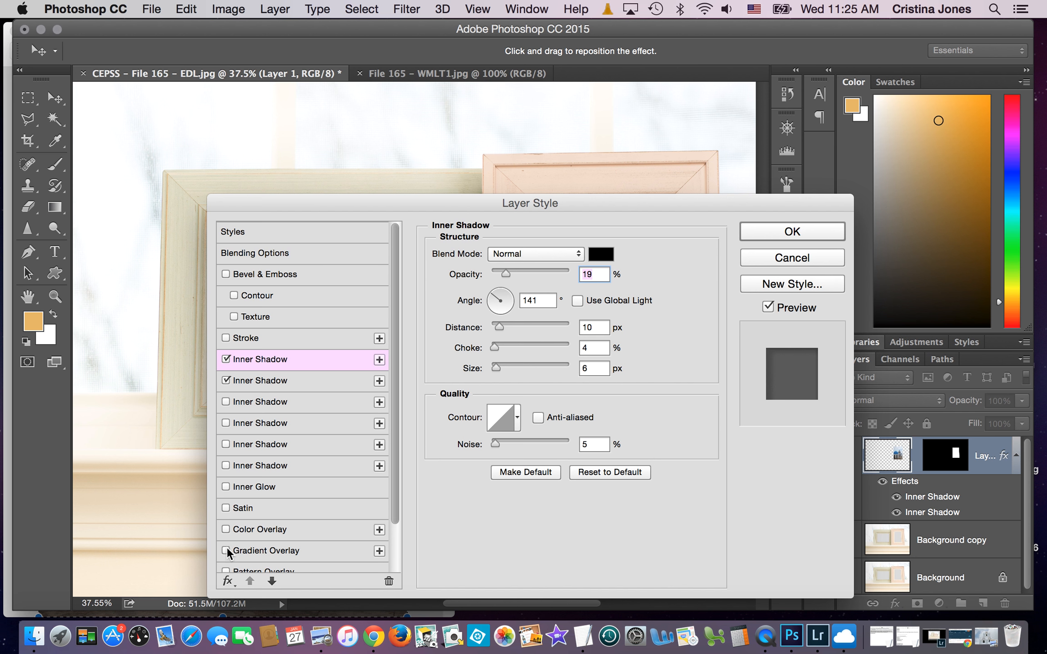
click(226, 551)
click(255, 551)
drag(577, 204, 578, 395)
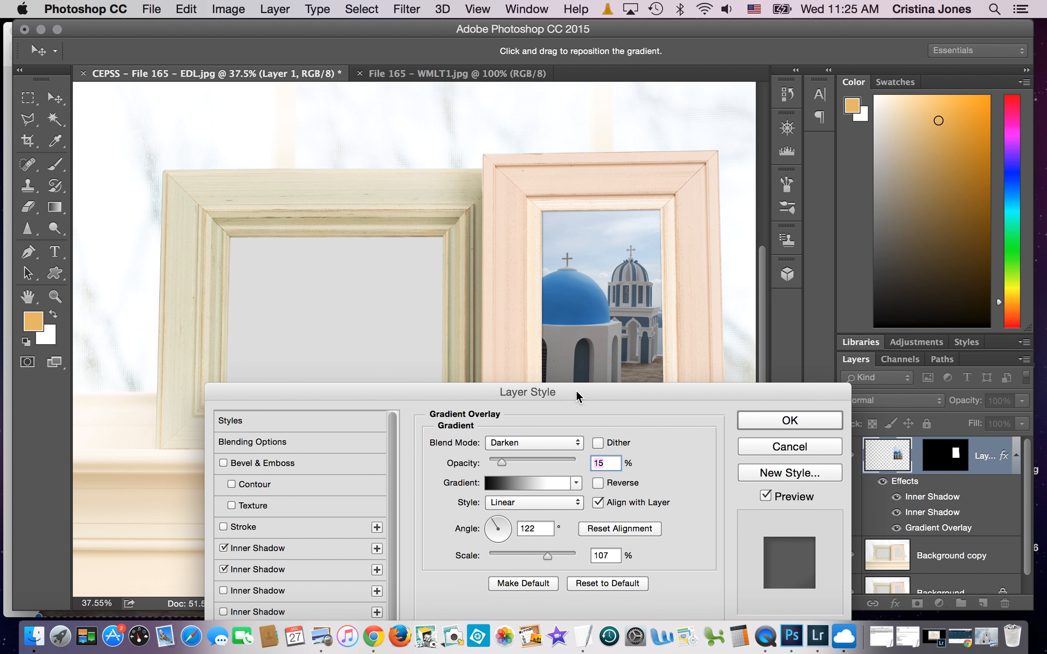
Step: Adjust the gradient overlay's direction and spread, setting the angle to 135° and the scale to 87%
drag(489, 521, 488, 528)
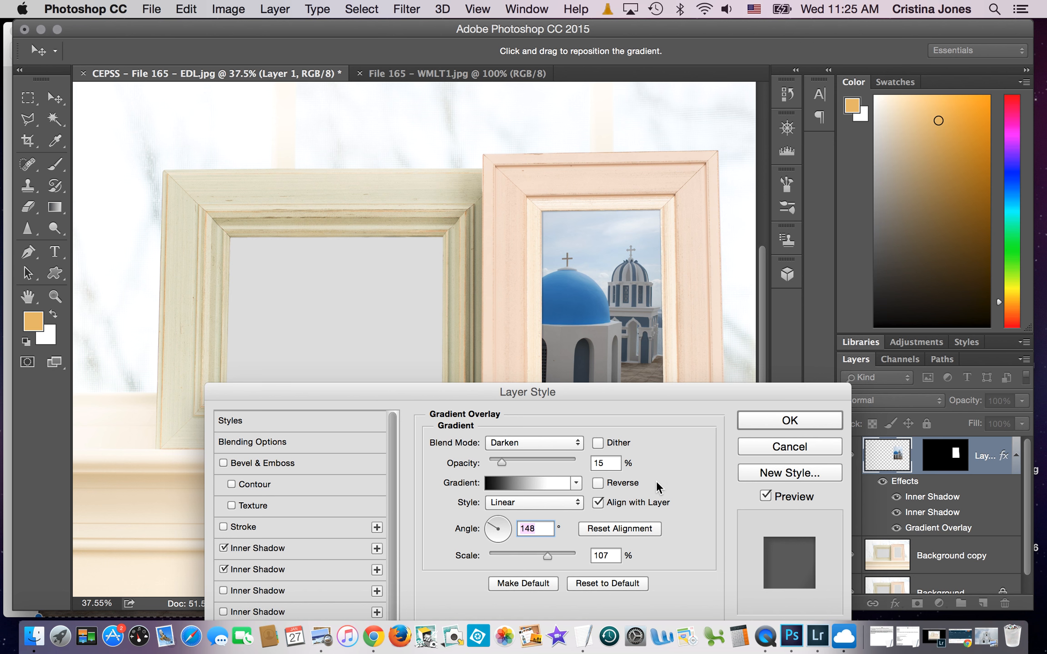
drag(546, 559, 486, 564)
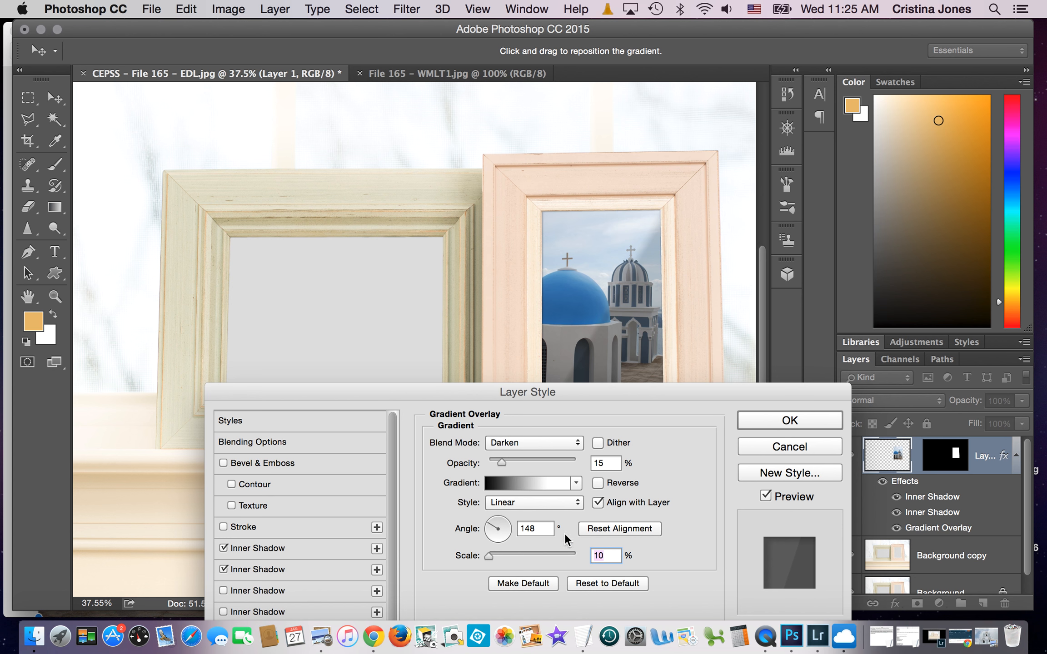
drag(495, 532, 492, 527)
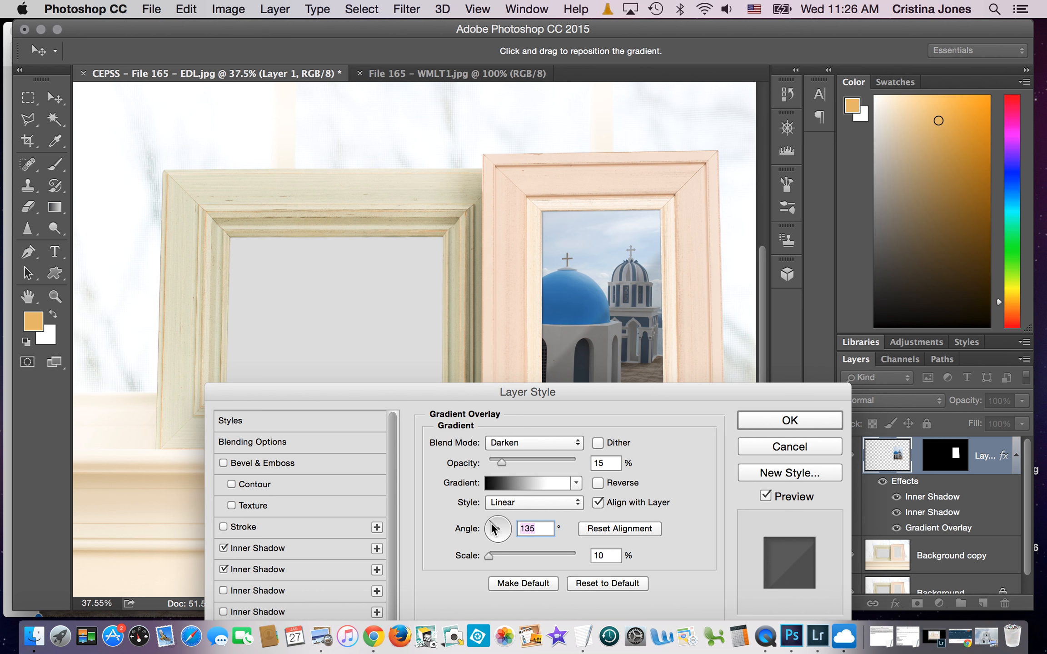
click(492, 557)
drag(492, 559, 533, 571)
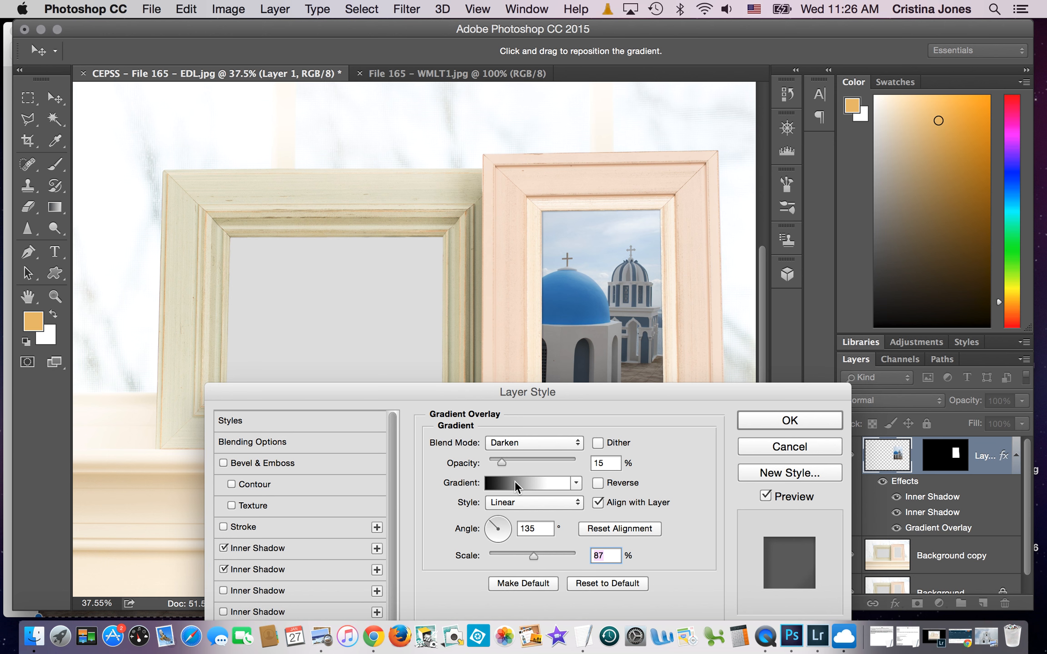
Step: Set the gradient overlay's opacity to 5% and apply the layer style to the photo
drag(501, 465, 500, 469)
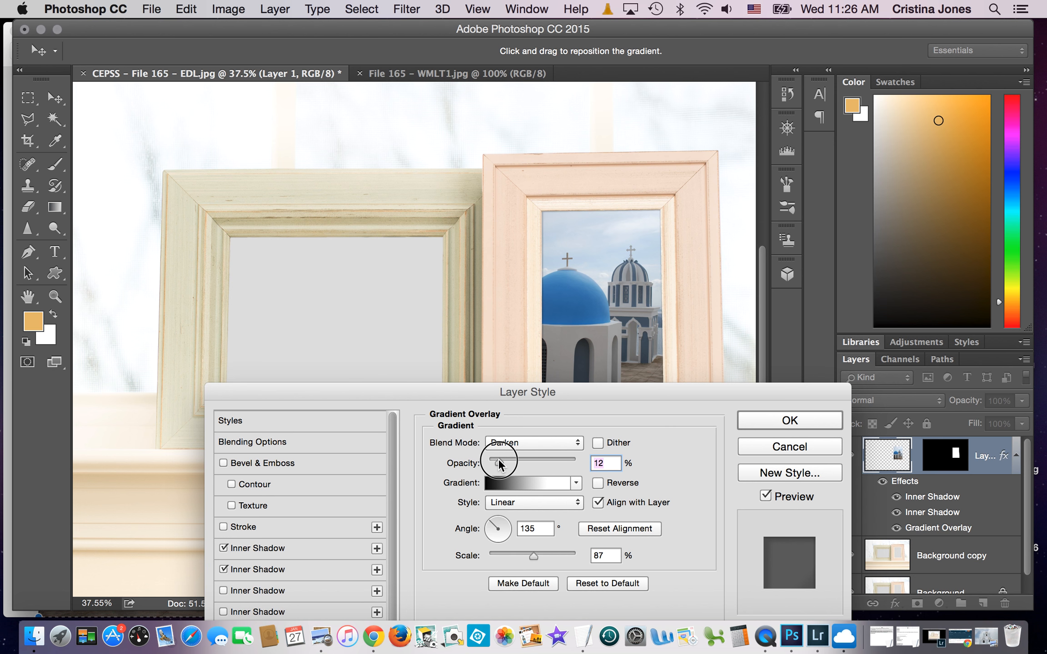
drag(497, 461, 493, 464)
click(769, 422)
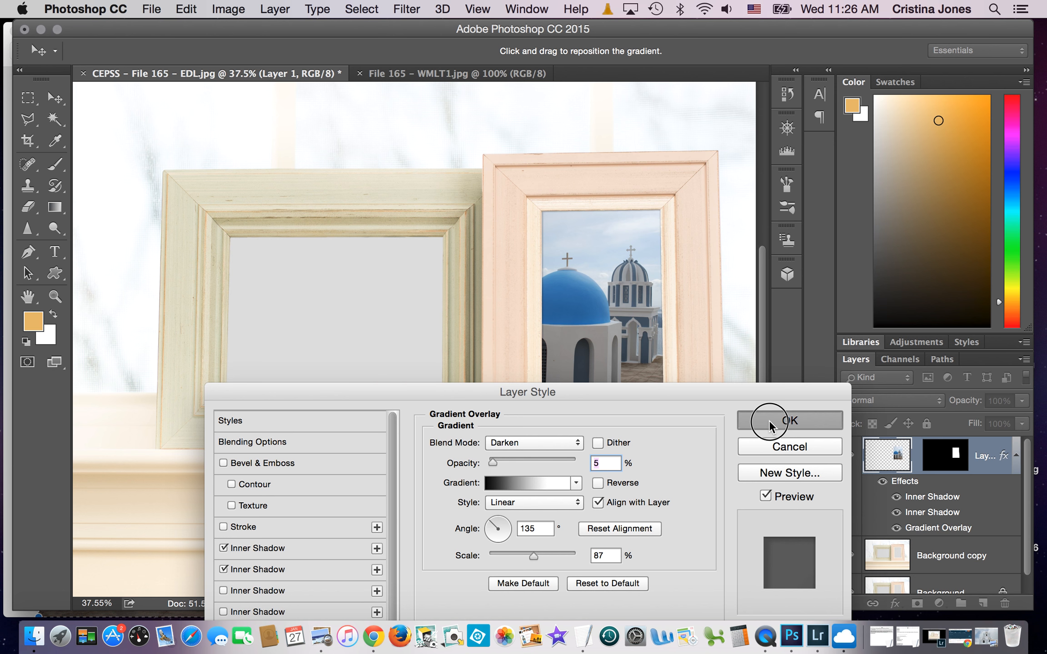
key(l)
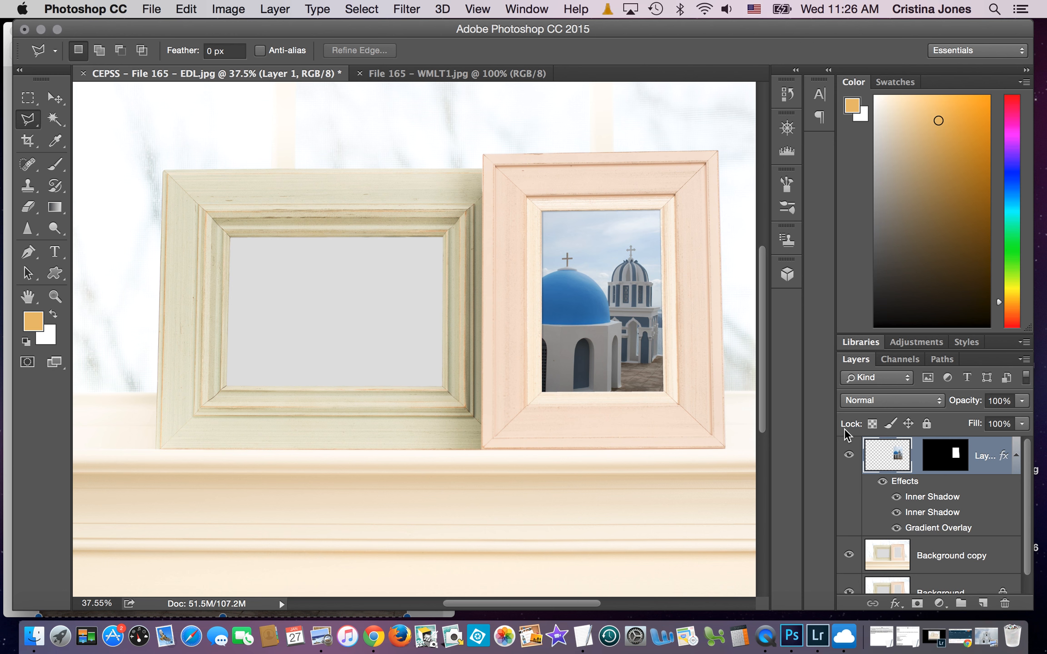
key(super+minus)
key(super+minus)
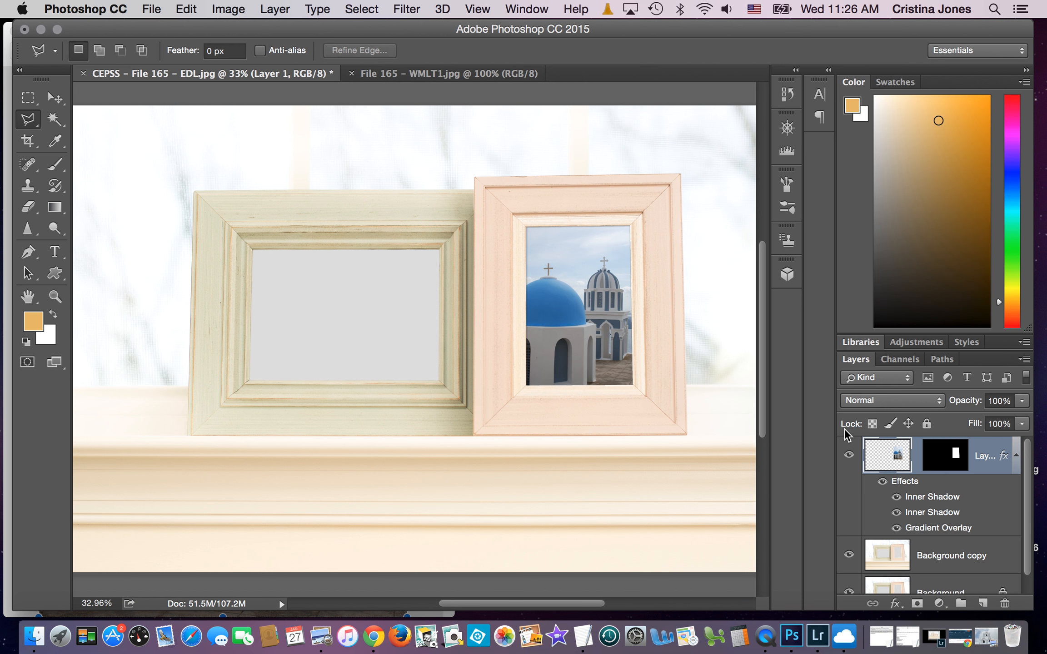
key(super+minus)
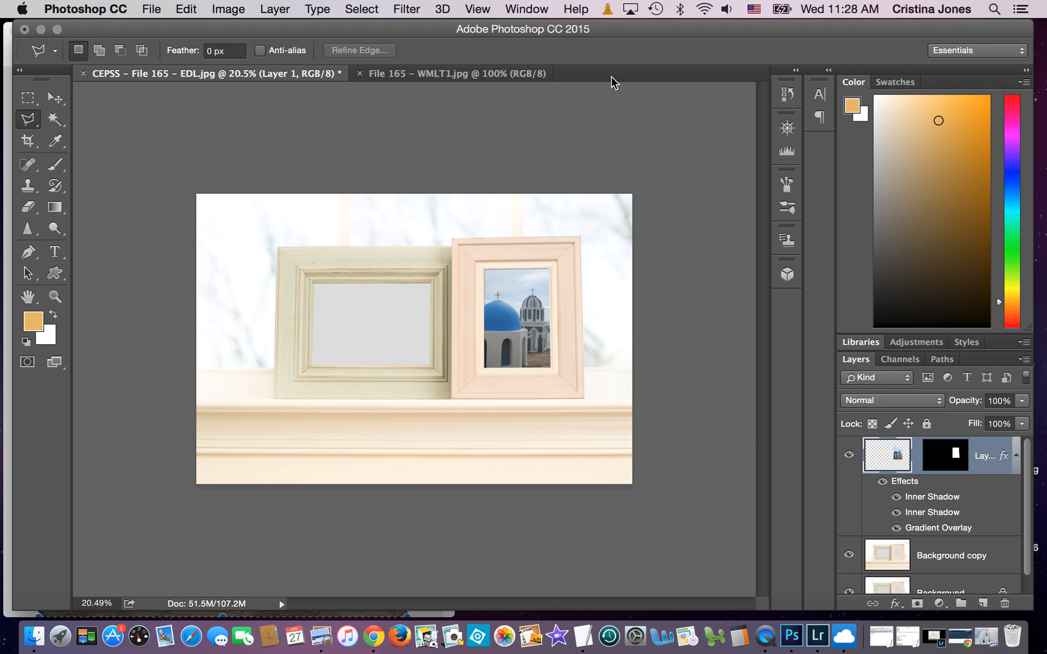
click(765, 637)
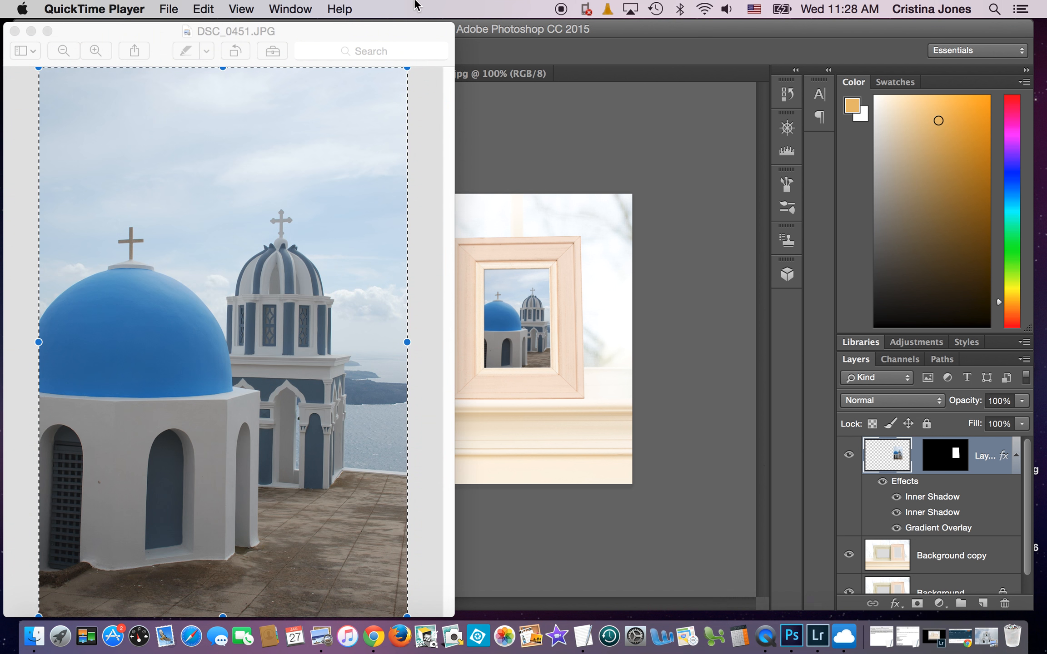